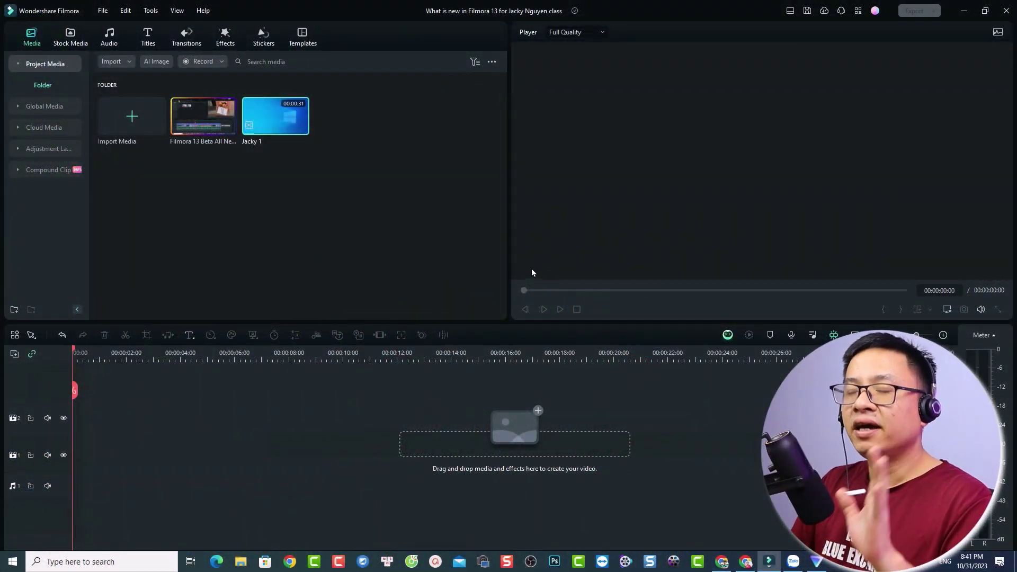
Step: Check the installed Filmora version (13.0.25) in Help > About
{"action": "left_click", "coordinate": [203, 14]}
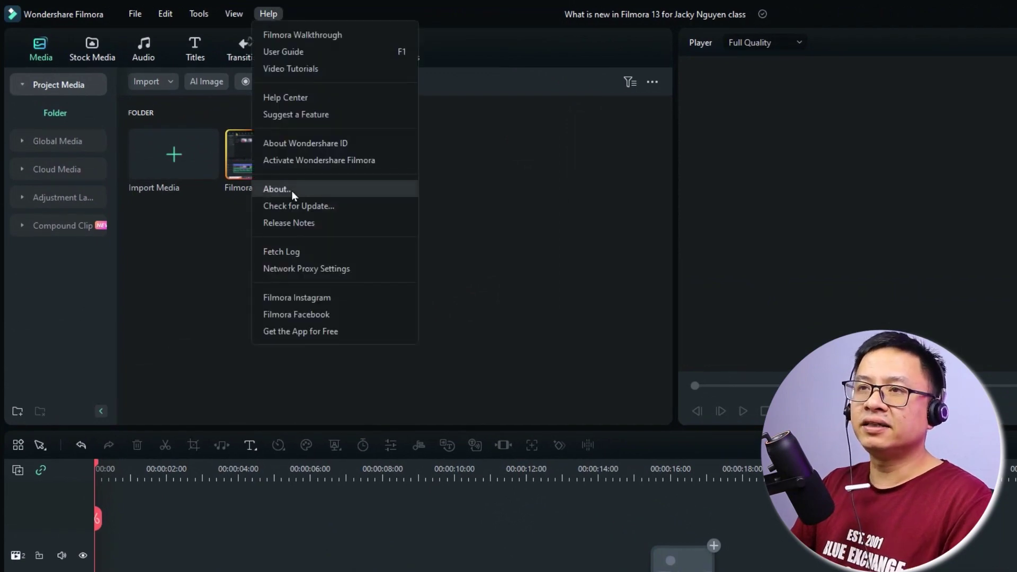
{"action": "left_click", "coordinate": [291, 190]}
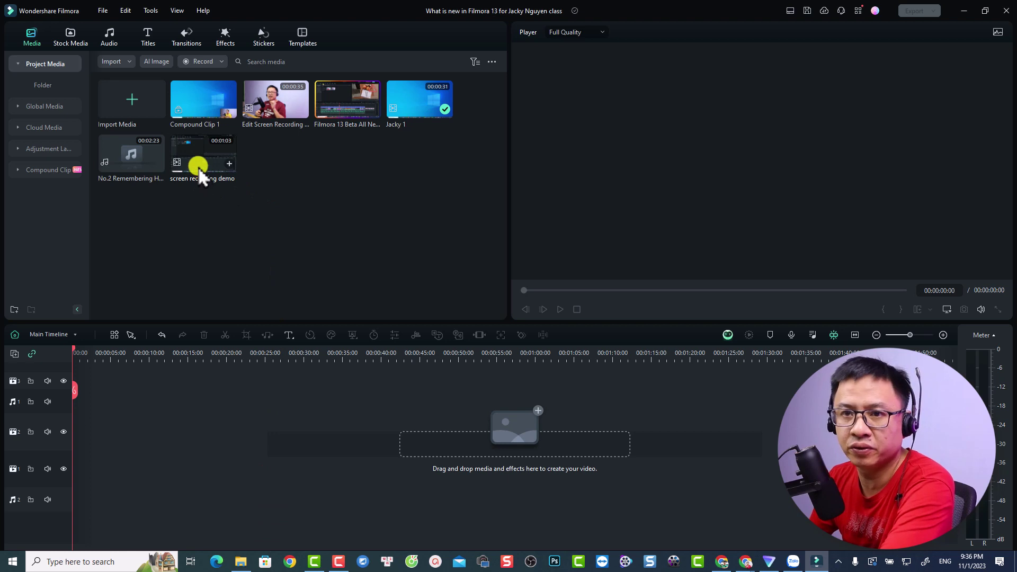
Step: Drop 'screen recording demo' onto the timeline and delete all empty tracks
{"action": "left_click_drag", "start_coordinate": [198, 167], "coordinate": [70, 468]}
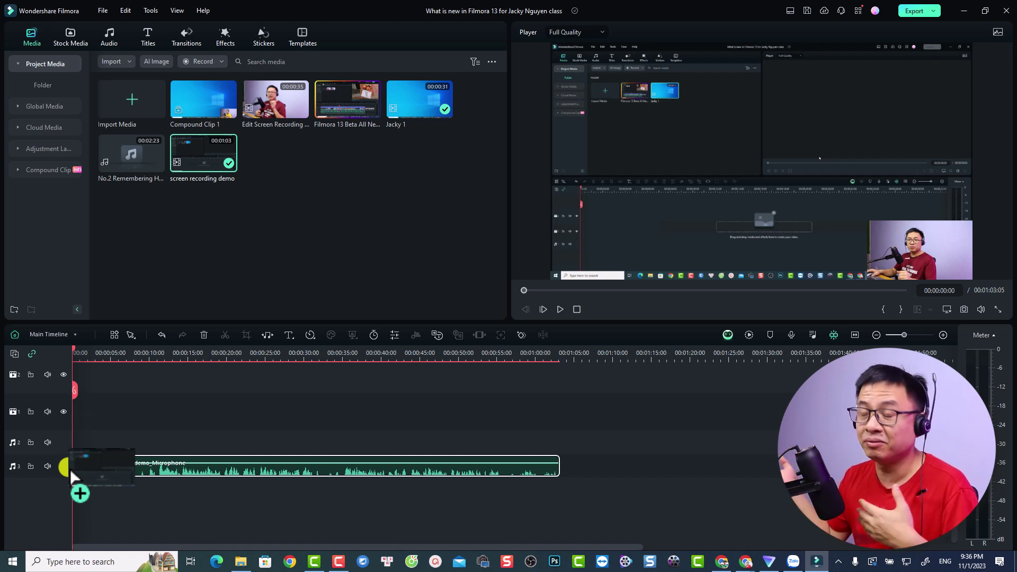
{"action": "left_click_drag", "start_coordinate": [70, 468], "coordinate": [70, 468]}
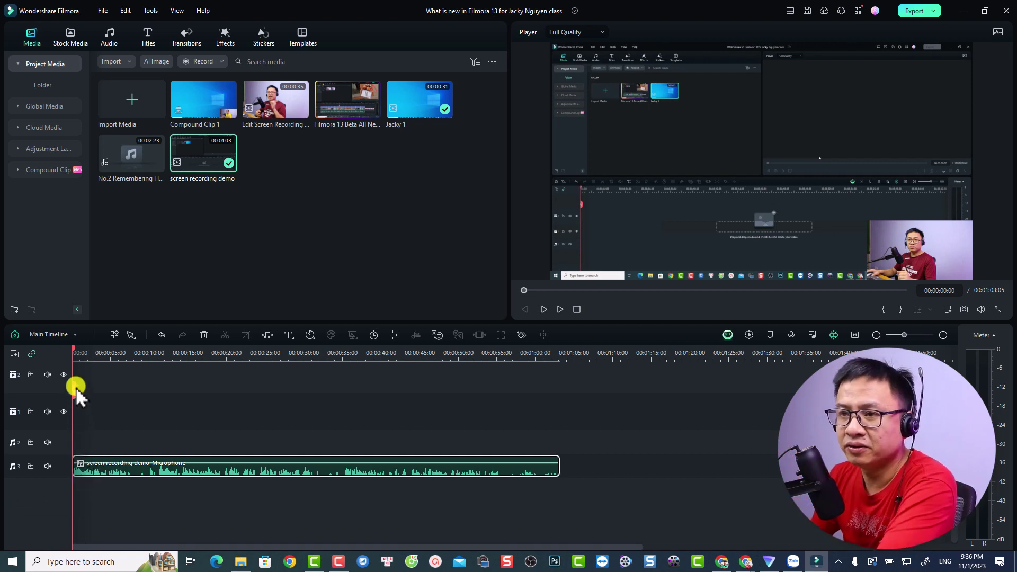
{"action": "left_click", "coordinate": [14, 354]}
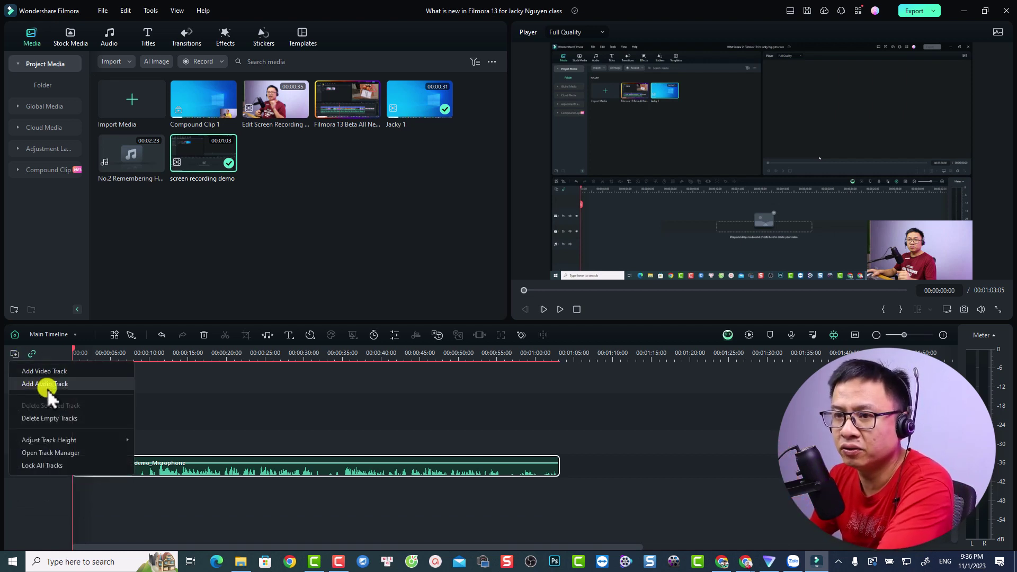
{"action": "left_click", "coordinate": [48, 418]}
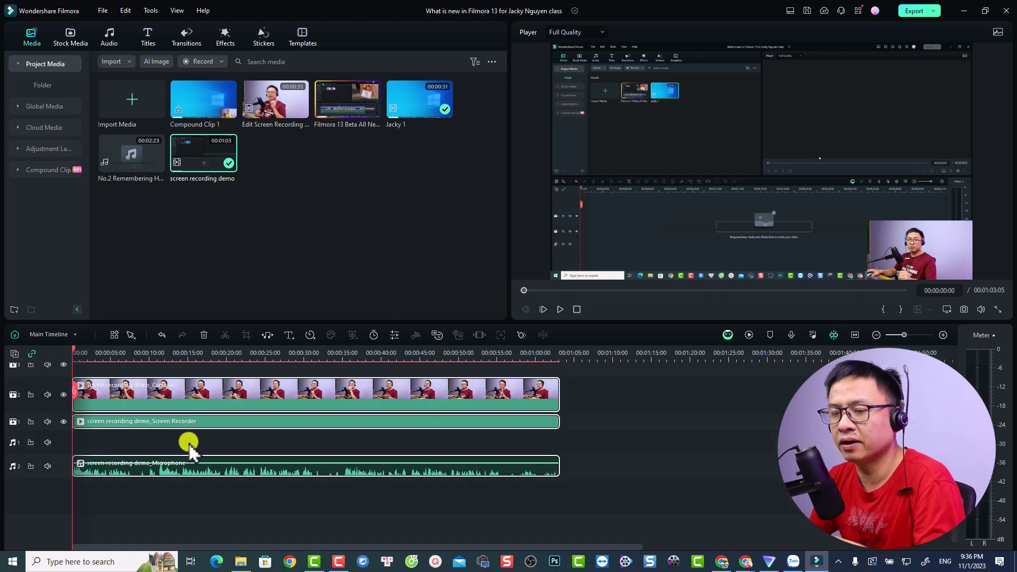
{"action": "right_click", "coordinate": [61, 492]}
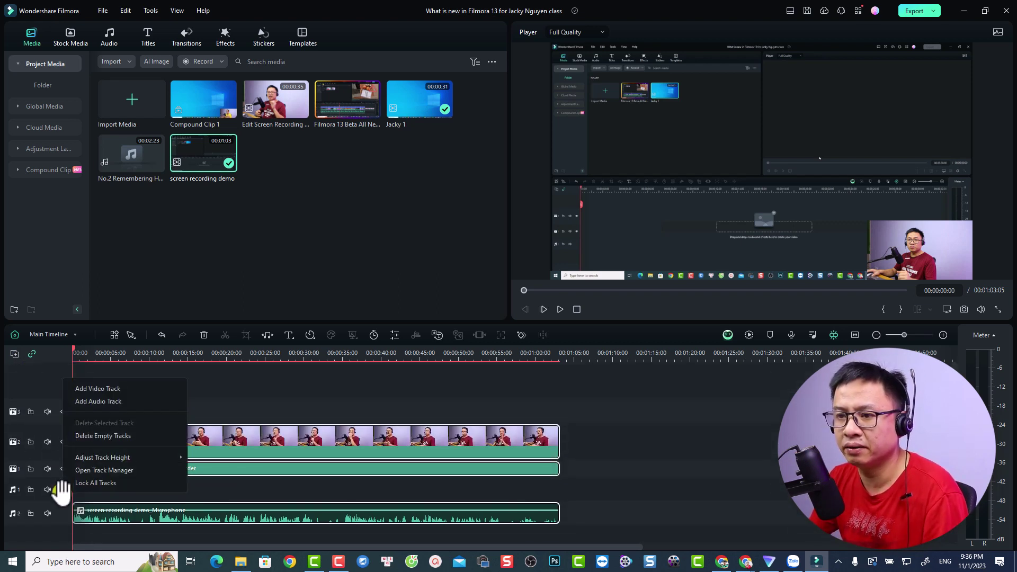
{"action": "left_click", "coordinate": [94, 433]}
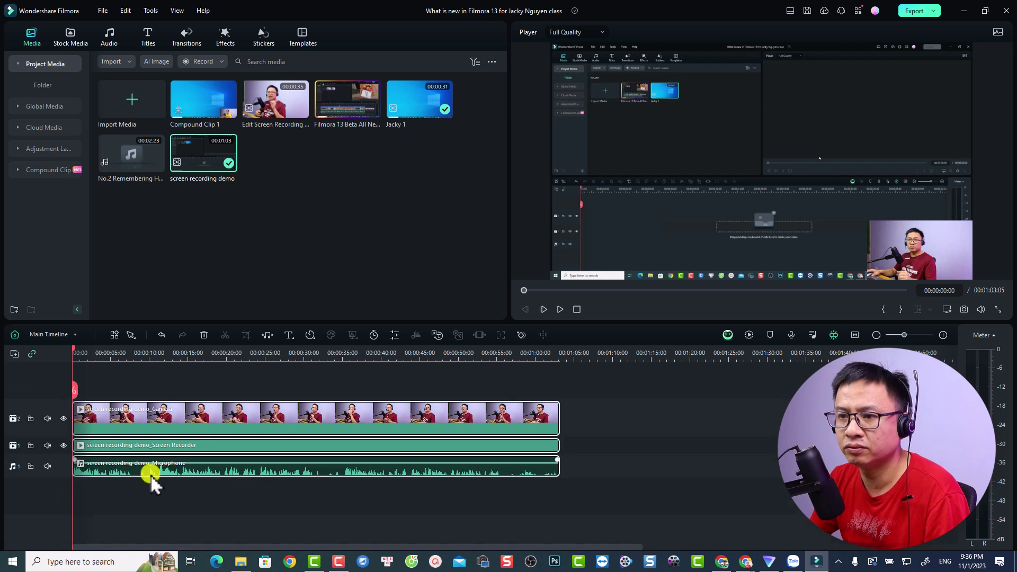
Step: Select the Camera, Screen Recorder and Microphone clips in turn
{"action": "left_click", "coordinate": [174, 418]}
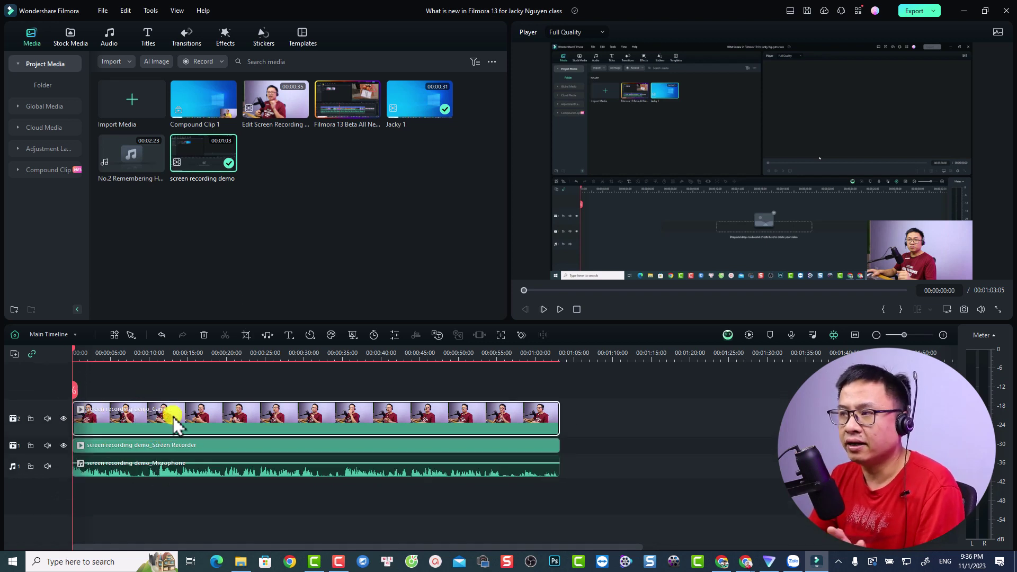
{"action": "left_click", "coordinate": [171, 445]}
{"action": "left_click", "coordinate": [178, 473]}
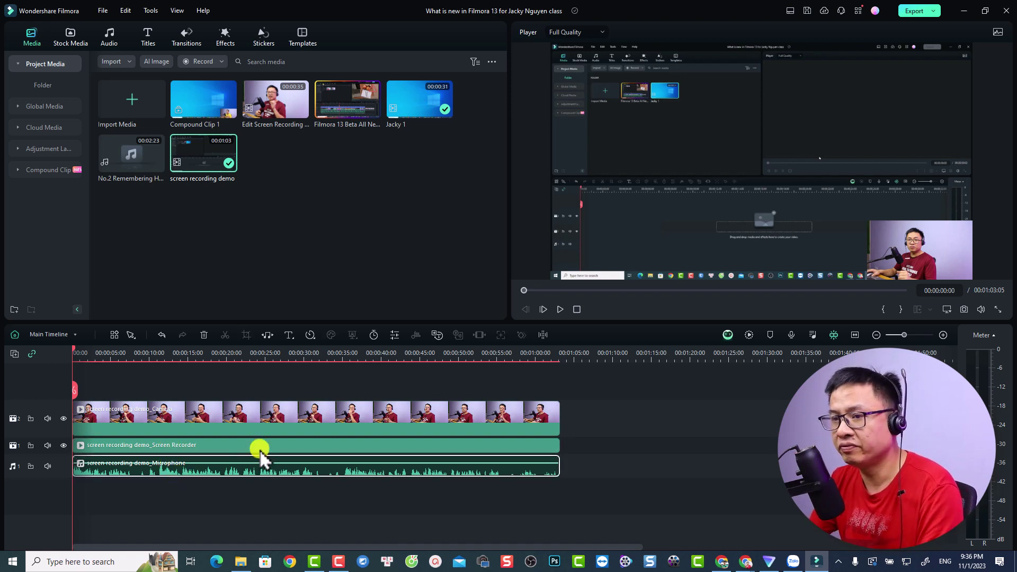
Step: Preview from the start, pause near 9 s, and scale the camera overlay to 93.47%
{"action": "left_click_drag", "start_coordinate": [81, 348], "coordinate": [75, 355]}
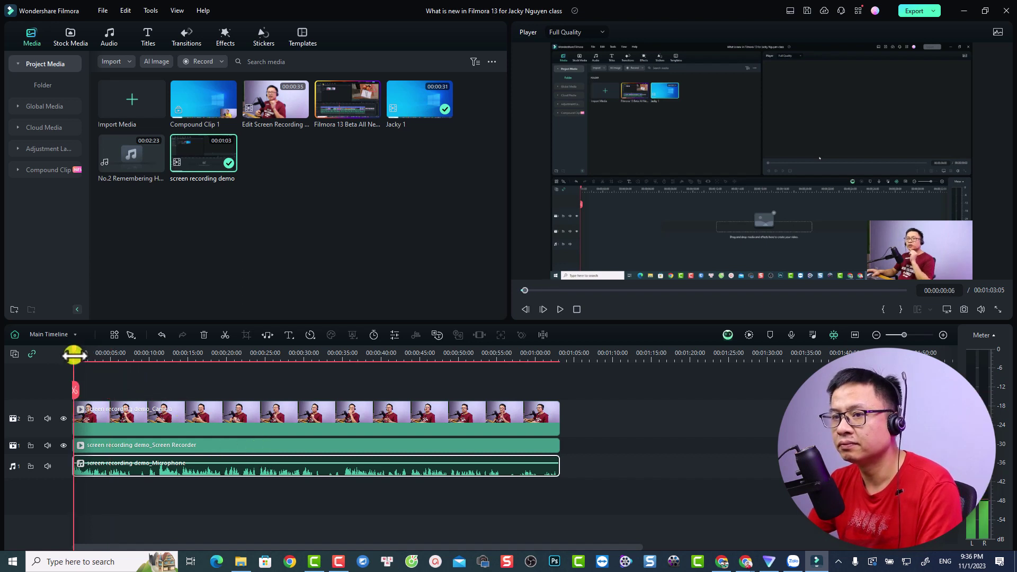
{"action": "key", "text": "space"}
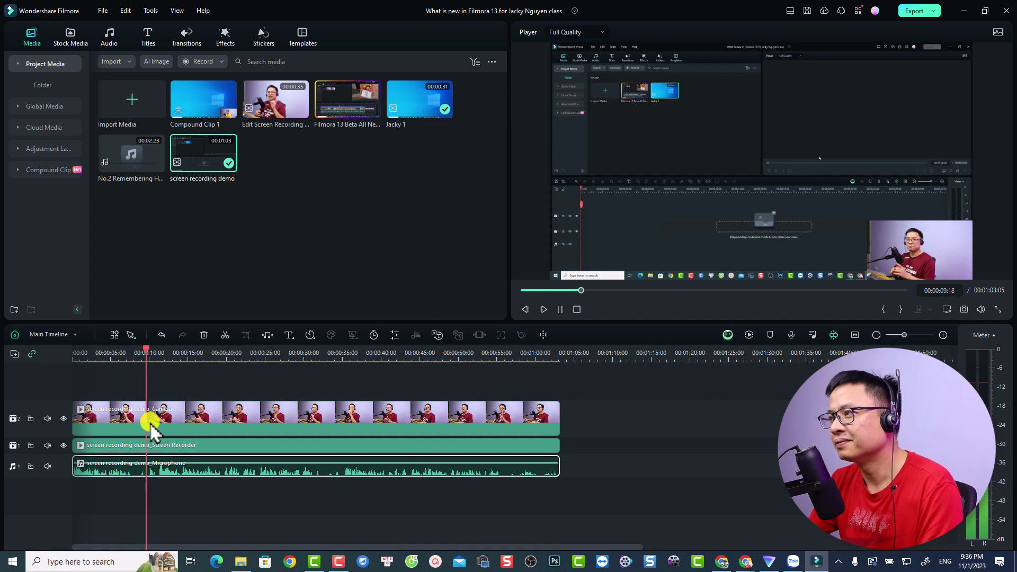
{"action": "left_click", "coordinate": [347, 389]}
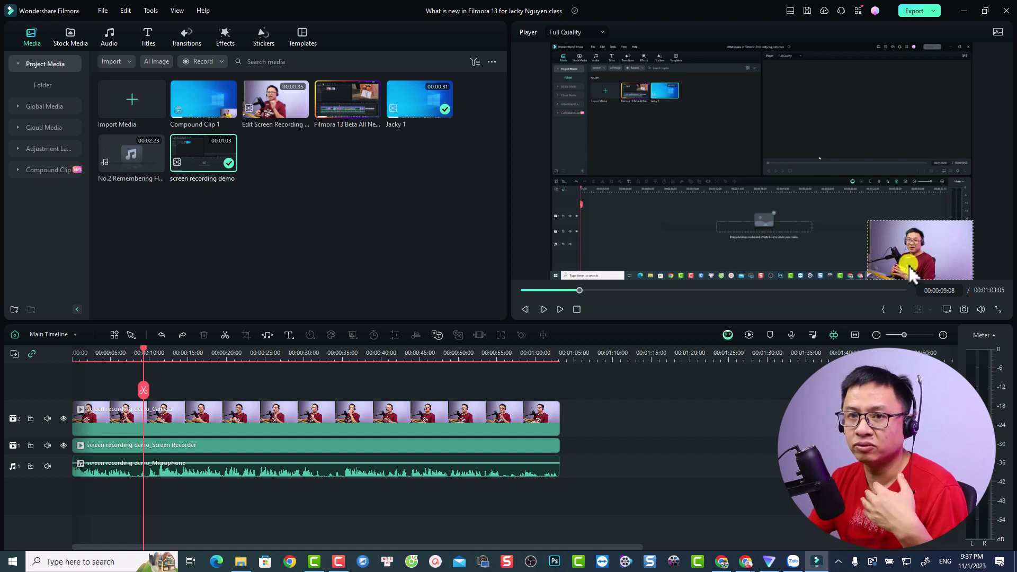
{"action": "left_click", "coordinate": [189, 415]}
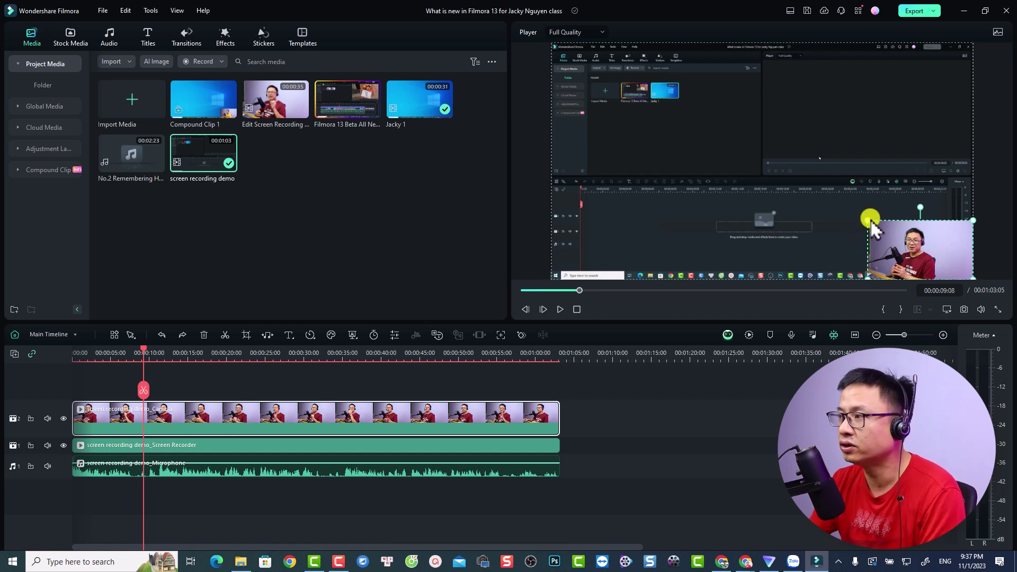
{"action": "left_click_drag", "start_coordinate": [869, 222], "coordinate": [550, 55]}
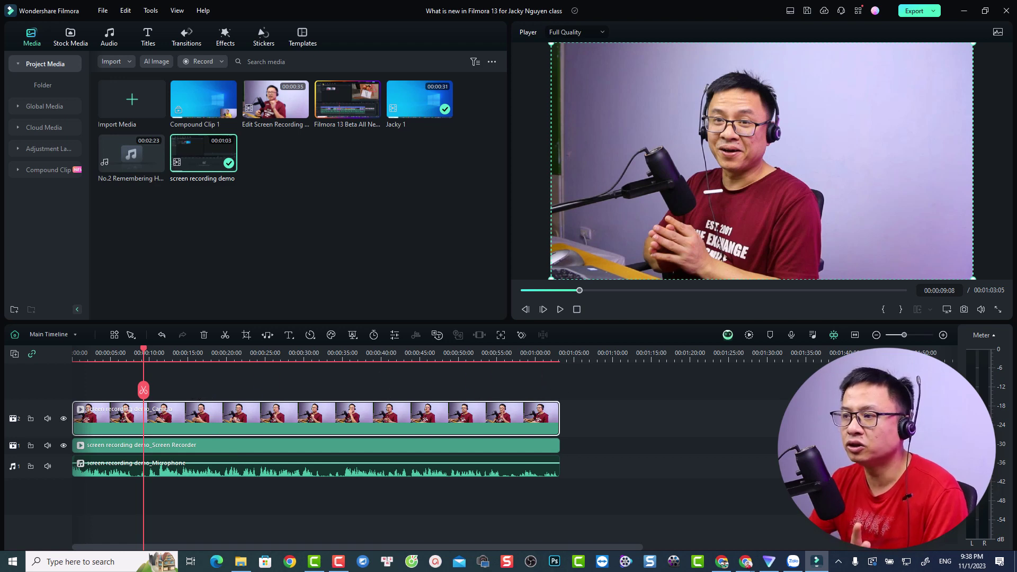
Step: Split all three tracks at 00:00:09:08 and delete the opening pieces, leaving 00:00:53:27
{"action": "left_click", "coordinate": [759, 394]}
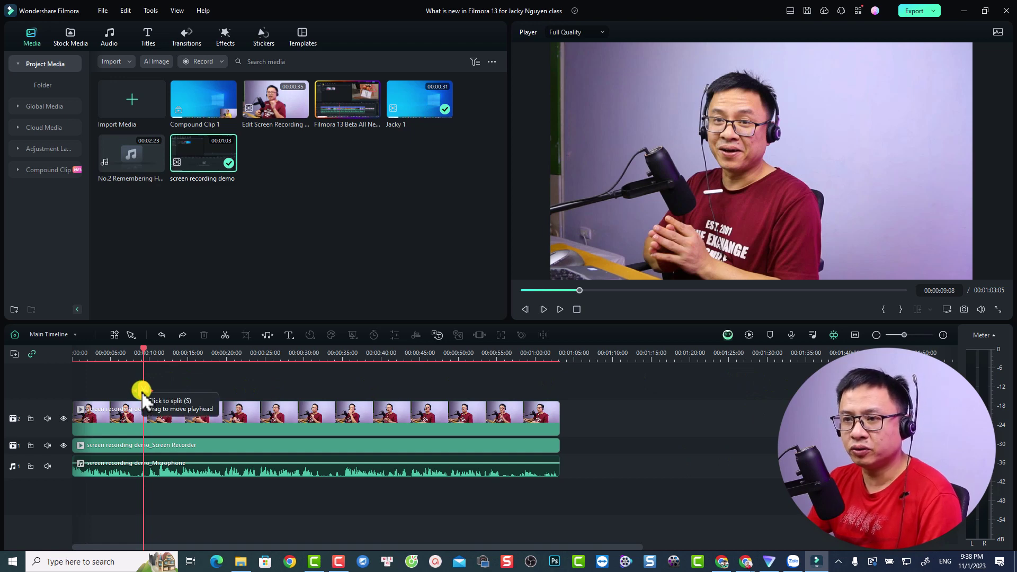
{"action": "left_click", "coordinate": [142, 390]}
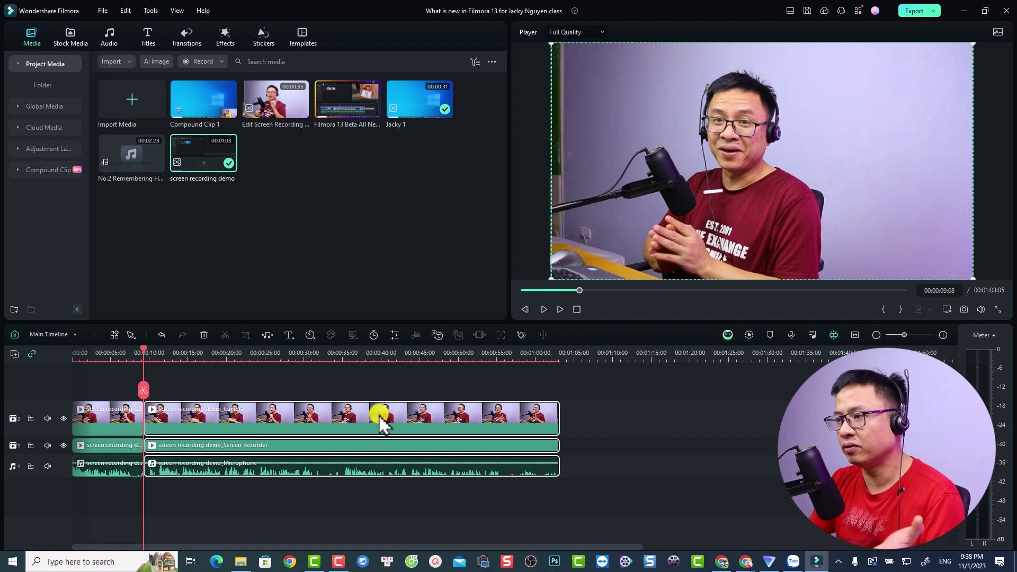
{"action": "left_click", "coordinate": [644, 409]}
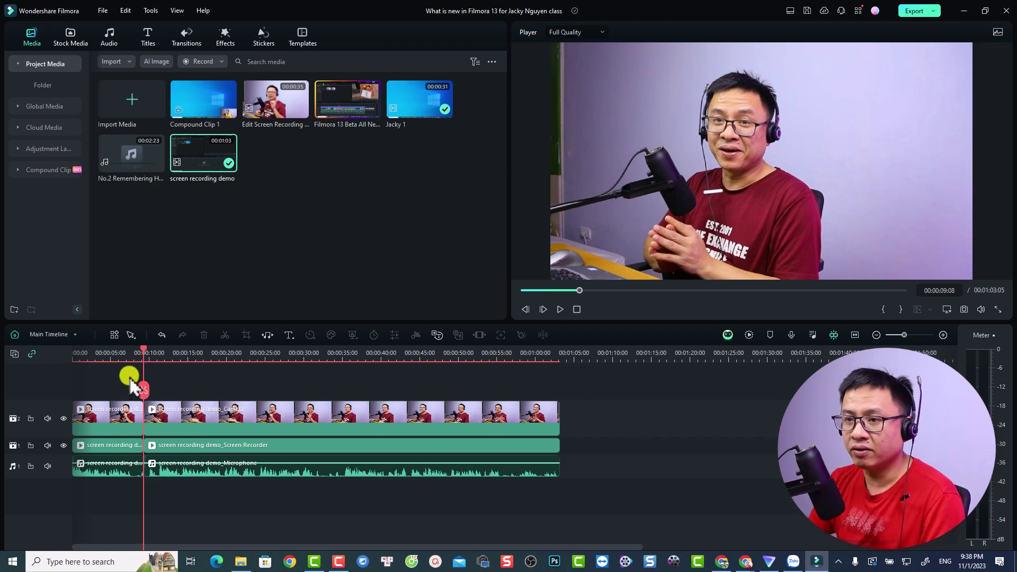
{"action": "left_click_drag", "start_coordinate": [126, 392], "coordinate": [97, 507]}
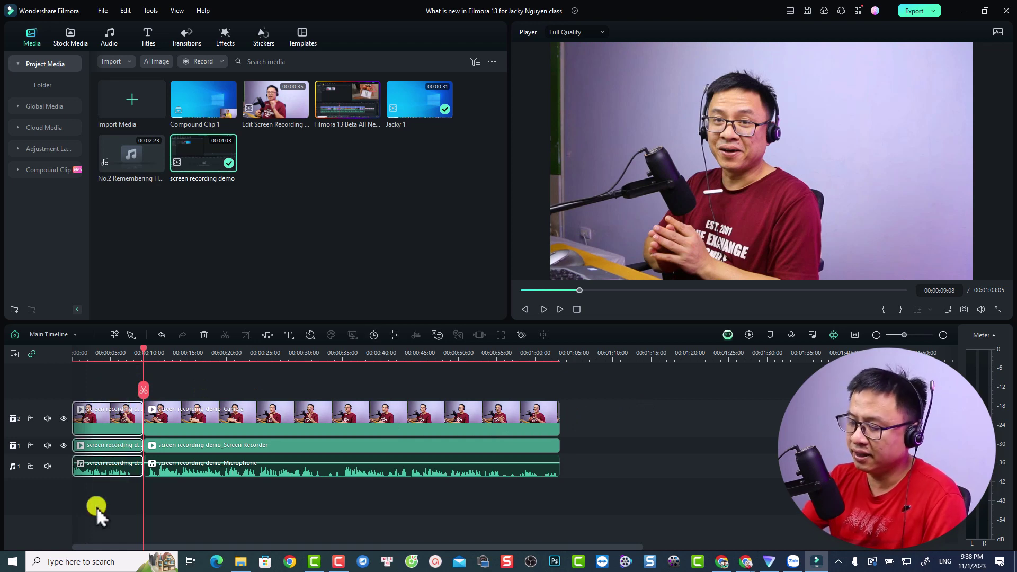
{"action": "key", "text": "Delete"}
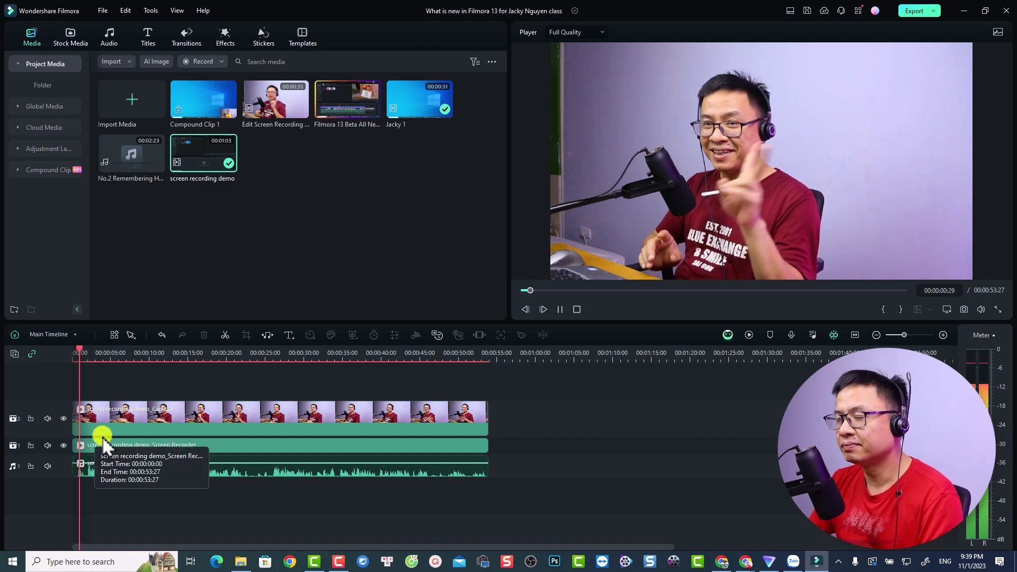
{"action": "key", "text": "space"}
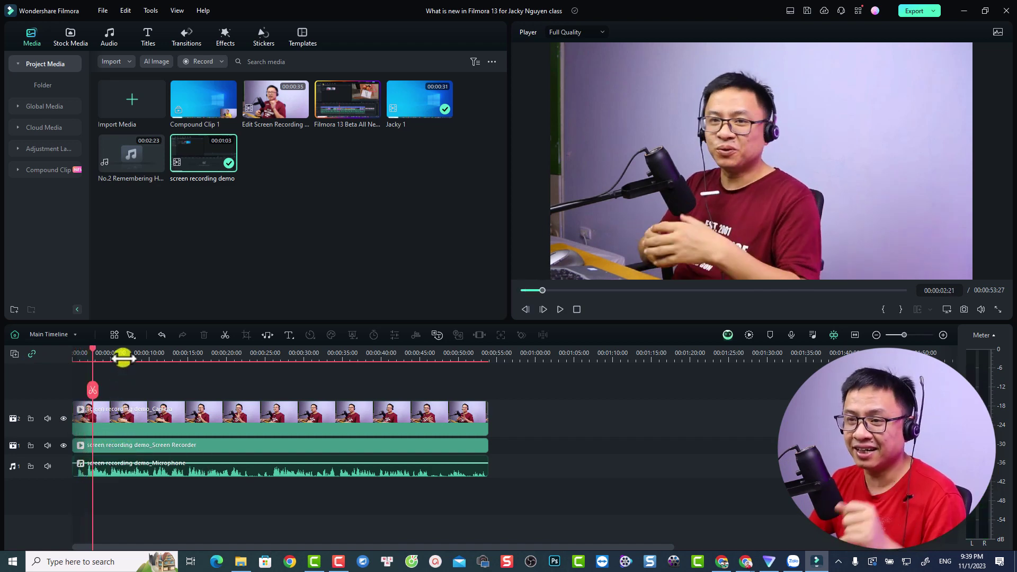
Step: Split all three clips at 00:00:01:21, delete the left pieces, and preview the new start
{"action": "left_click_drag", "start_coordinate": [123, 358], "coordinate": [181, 352]}
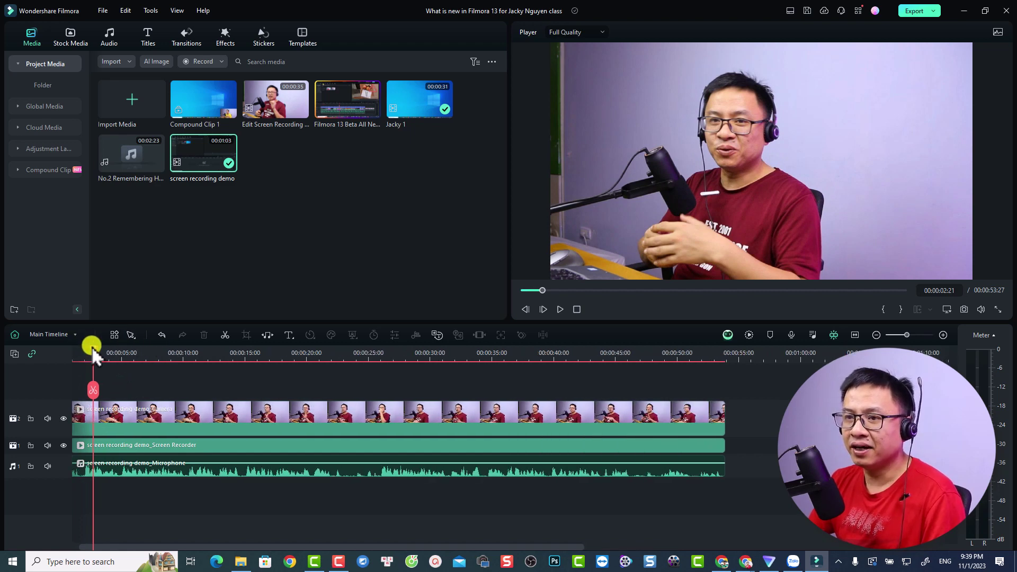
{"action": "left_click_drag", "start_coordinate": [93, 353], "coordinate": [81, 358]}
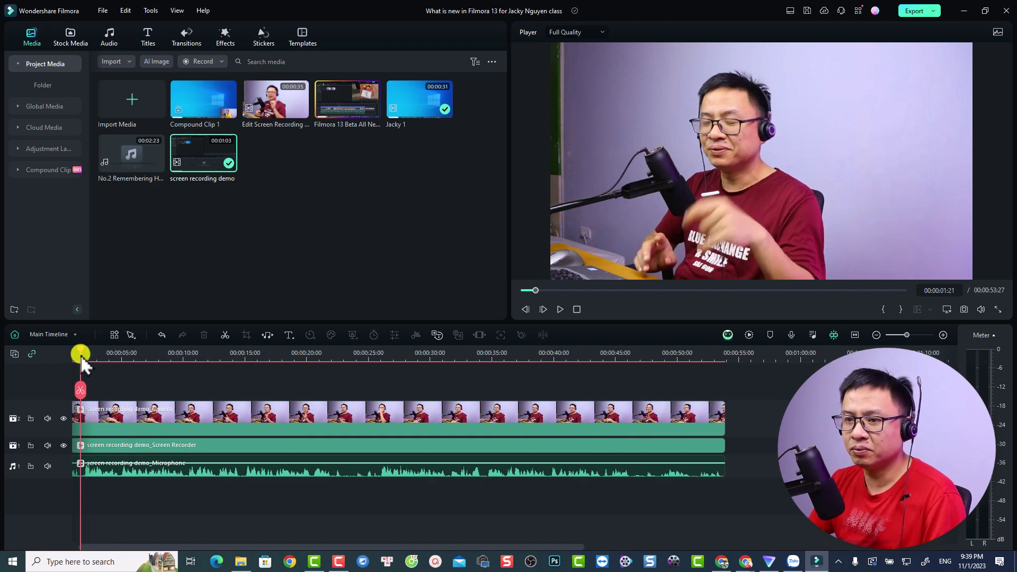
{"action": "left_click", "coordinate": [81, 391]}
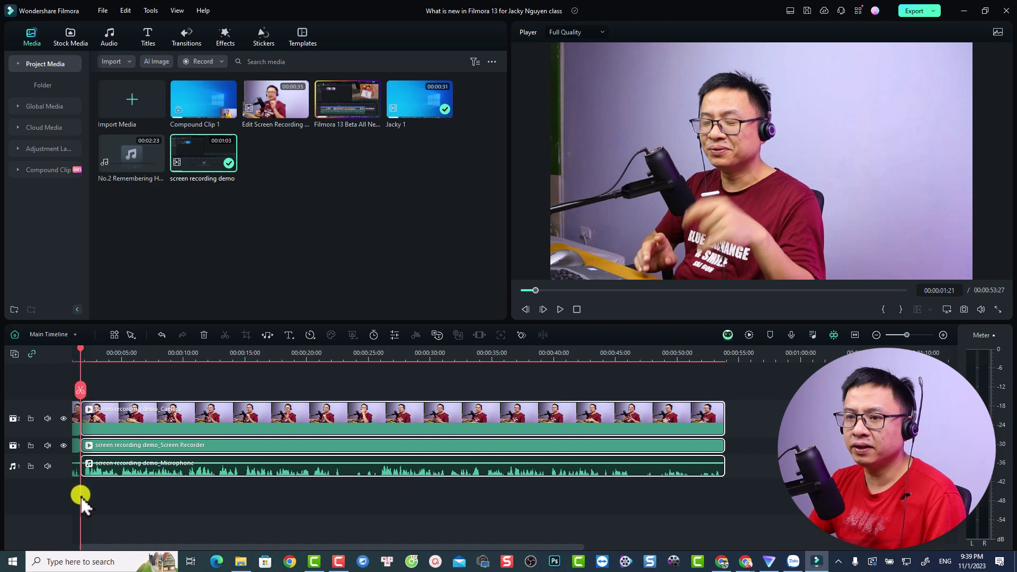
{"action": "scroll", "coordinate": [77, 488], "scroll_direction": "left", "scroll_amount": 1}
{"action": "left_click", "coordinate": [81, 422]}
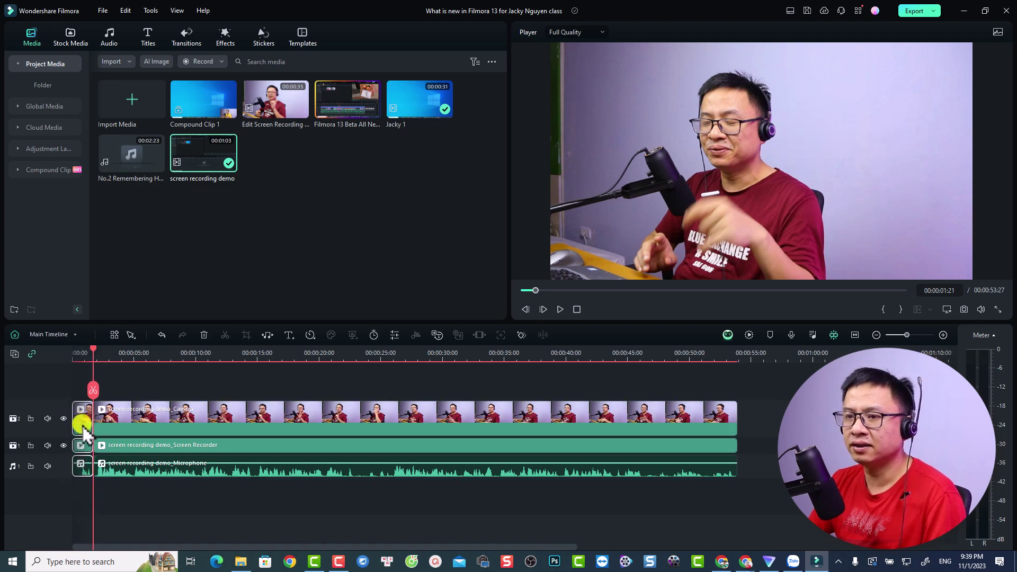
{"action": "key", "text": "Delete"}
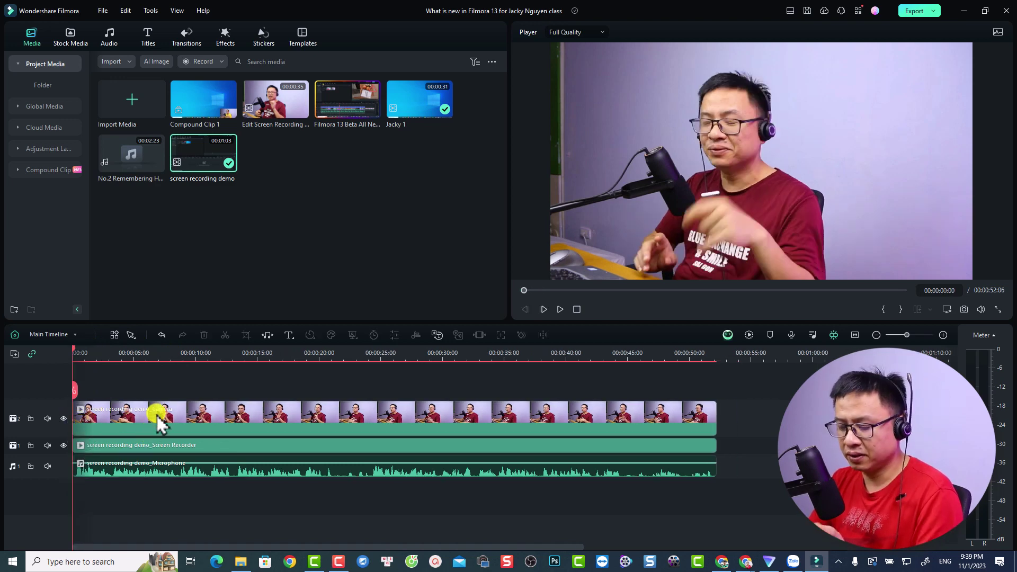
{"action": "key", "text": "space"}
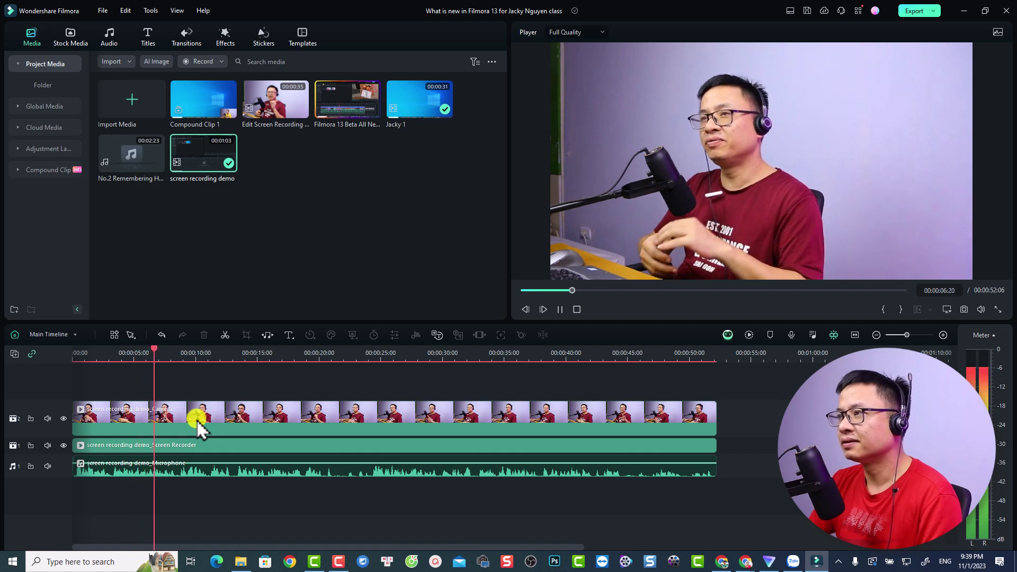
{"action": "key", "text": "space"}
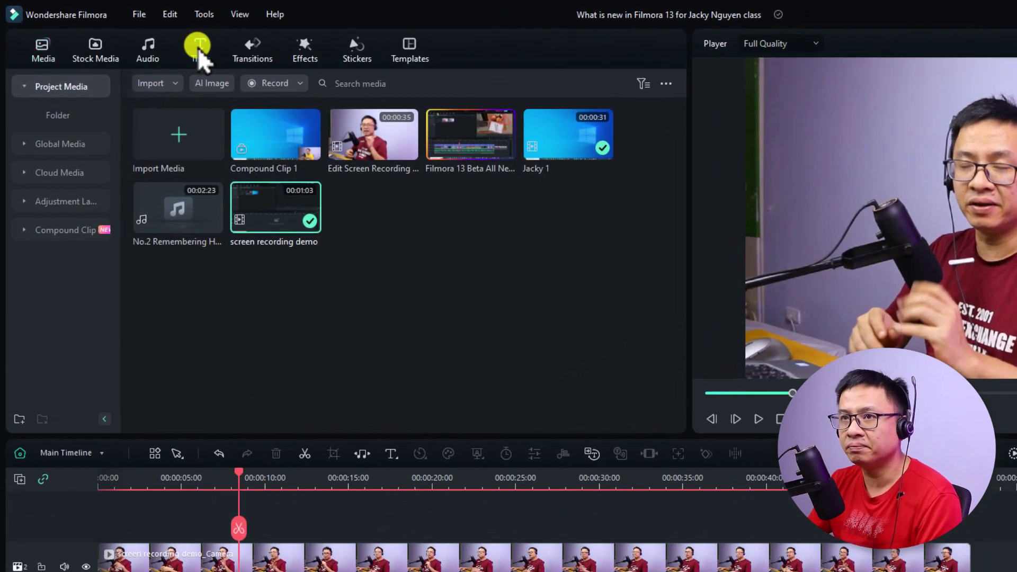
Step: Place the free Modern Material Pack lower third on a new track at the playhead
{"action": "left_click", "coordinate": [200, 50]}
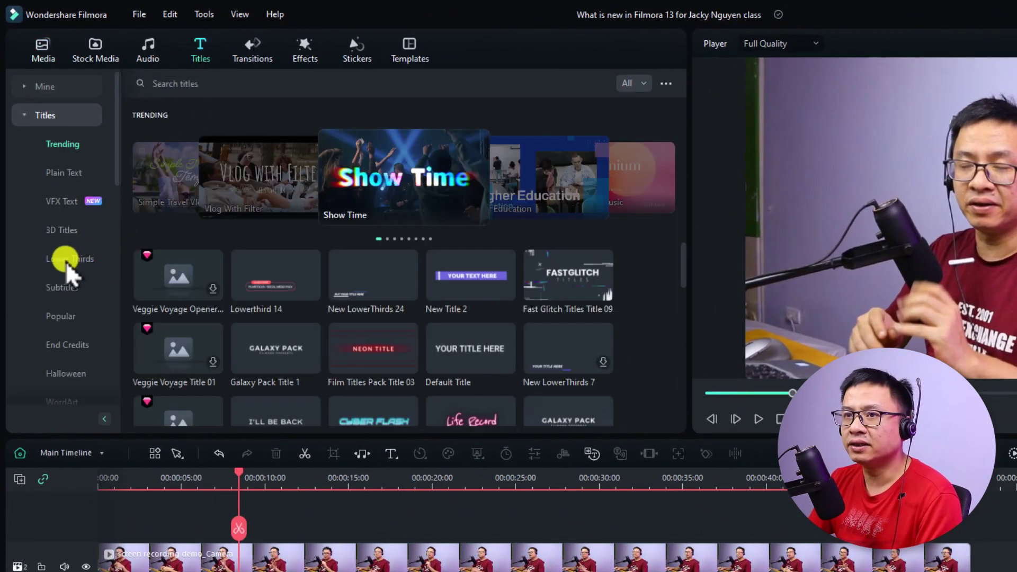
{"action": "left_click", "coordinate": [67, 263]}
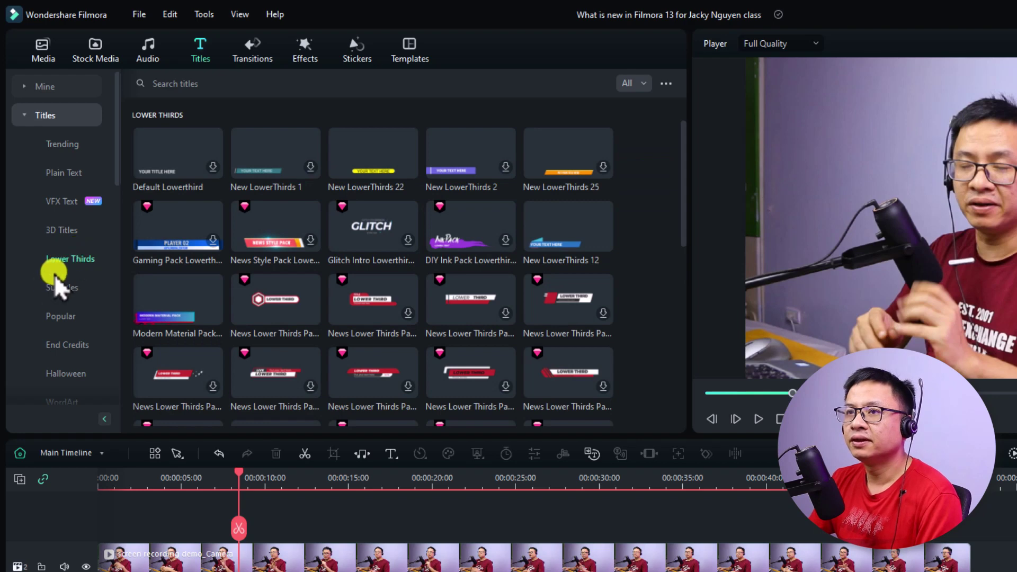
{"action": "left_click", "coordinate": [646, 84]}
{"action": "left_click", "coordinate": [636, 130]}
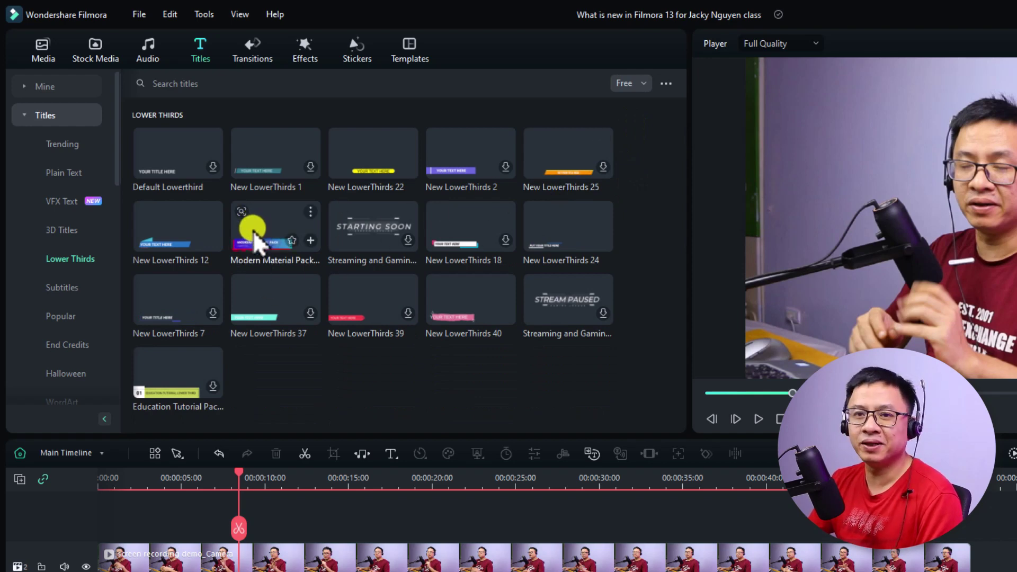
{"action": "left_click_drag", "start_coordinate": [245, 234], "coordinate": [259, 535]}
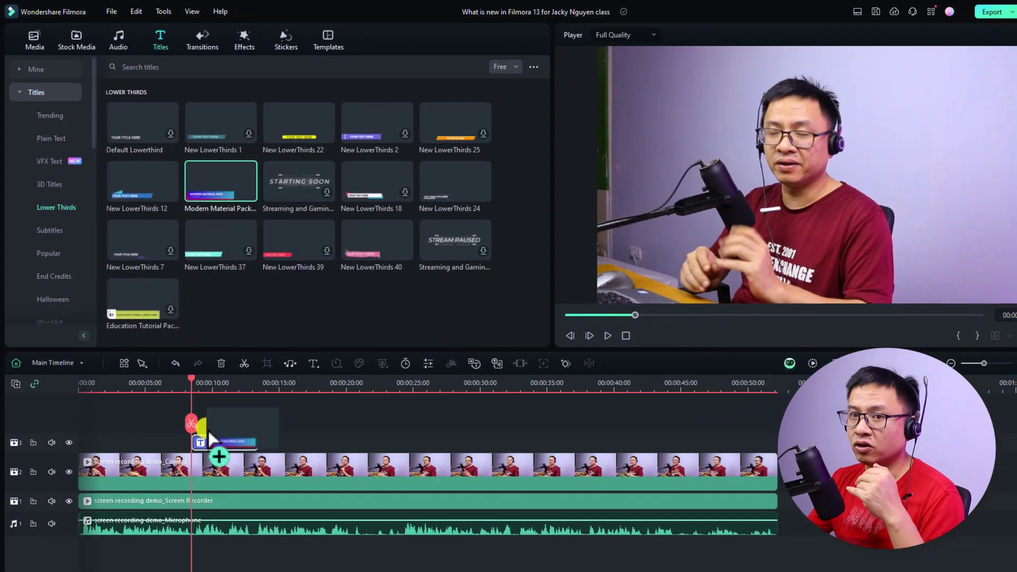
{"action": "left_click_drag", "start_coordinate": [208, 428], "coordinate": [208, 429]}
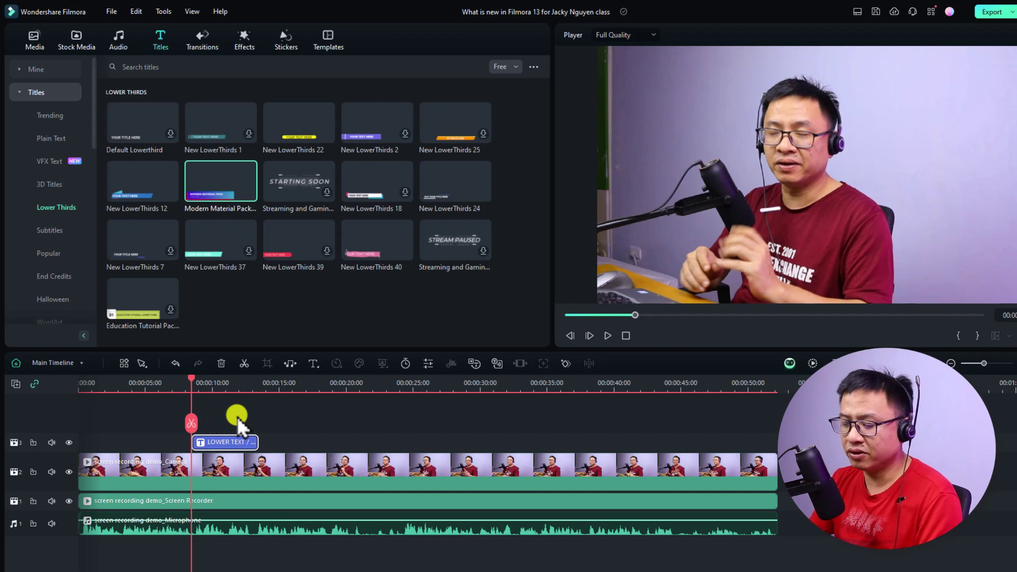
Step: Change the lower-third headline to 'How to check Filmora 13 version'
{"action": "key", "text": "space"}
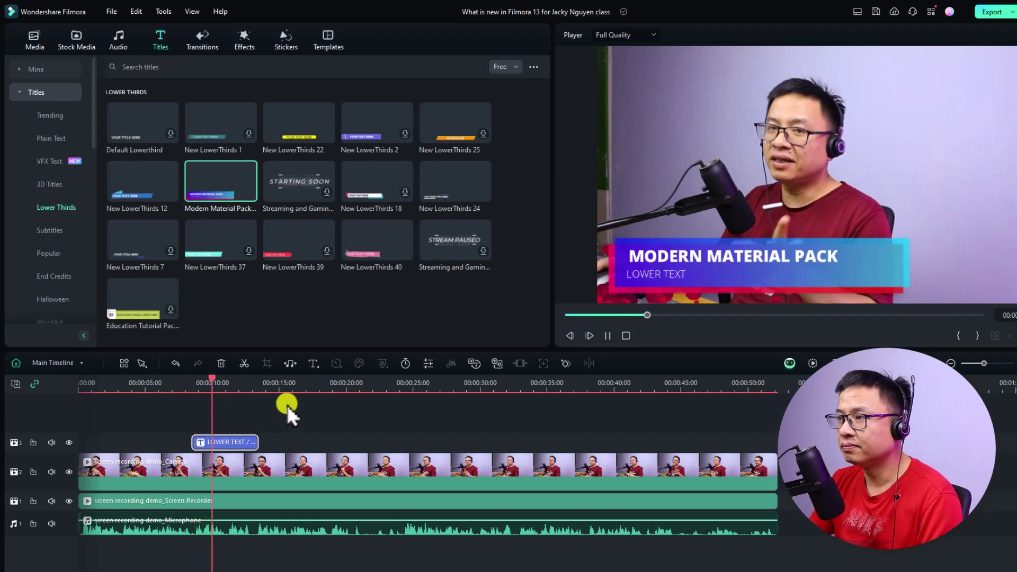
{"action": "left_click", "coordinate": [668, 265]}
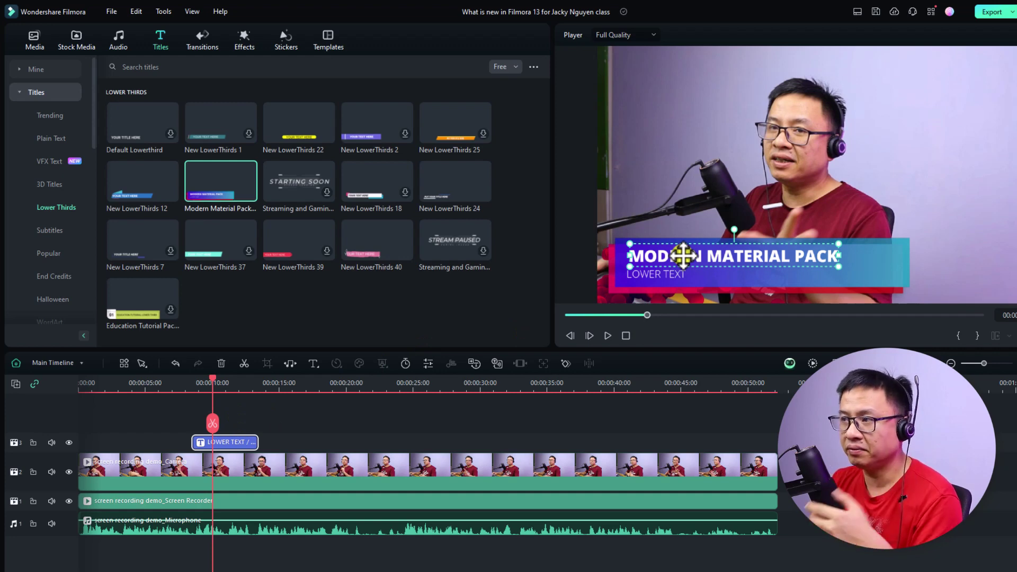
{"action": "double_click", "coordinate": [682, 256]}
{"action": "type", "text": "Hơ"}
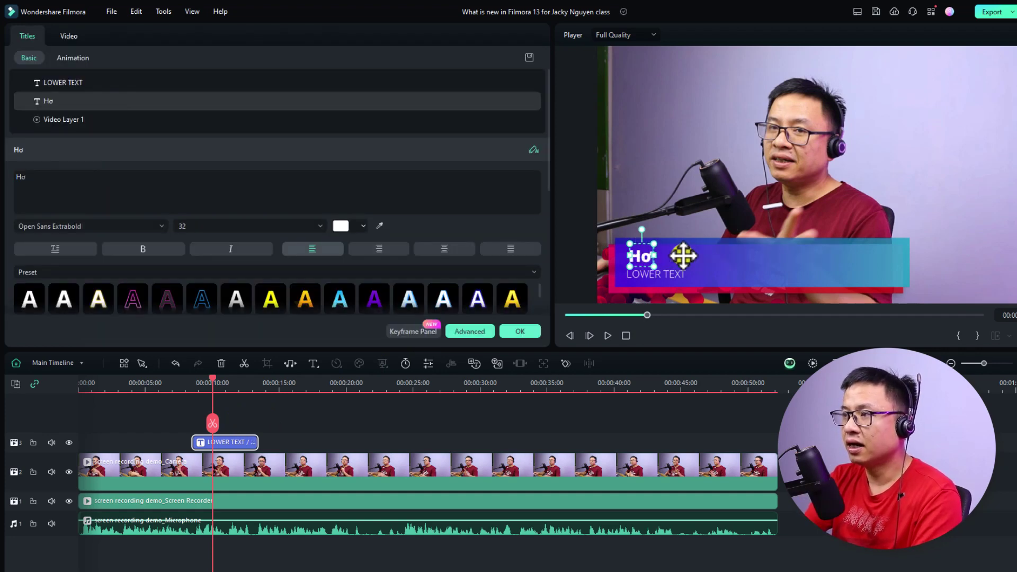
{"action": "type", "text": "w to check"}
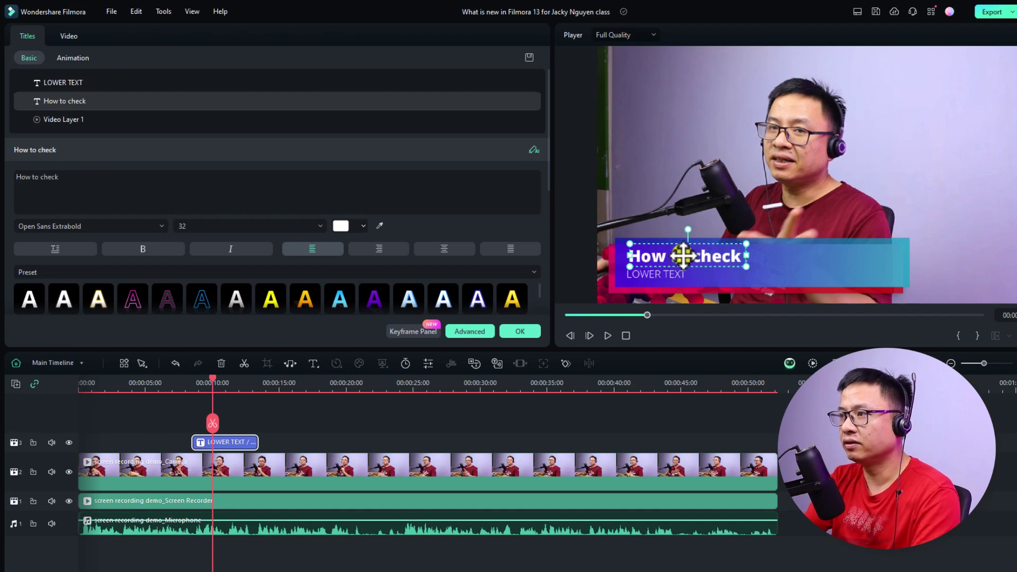
{"action": "type", "text": " Filmora 13"}
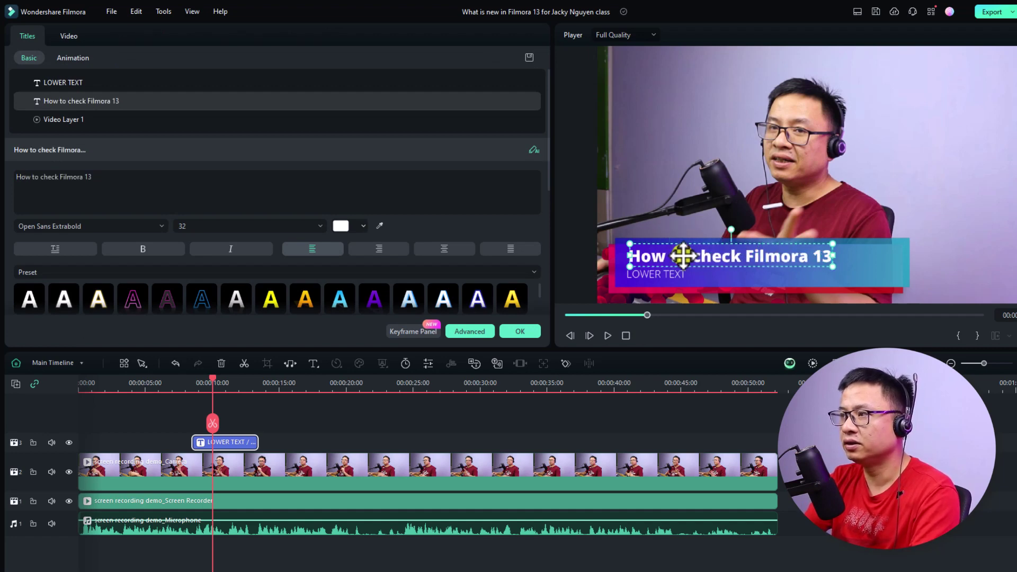
{"action": "type", "text": " version"}
{"action": "left_click", "coordinate": [696, 278]}
Step: Replace the LOWER TEXT line with 'Short tutorial' and set the playhead near 5 seconds
{"action": "left_click", "coordinate": [678, 275]}
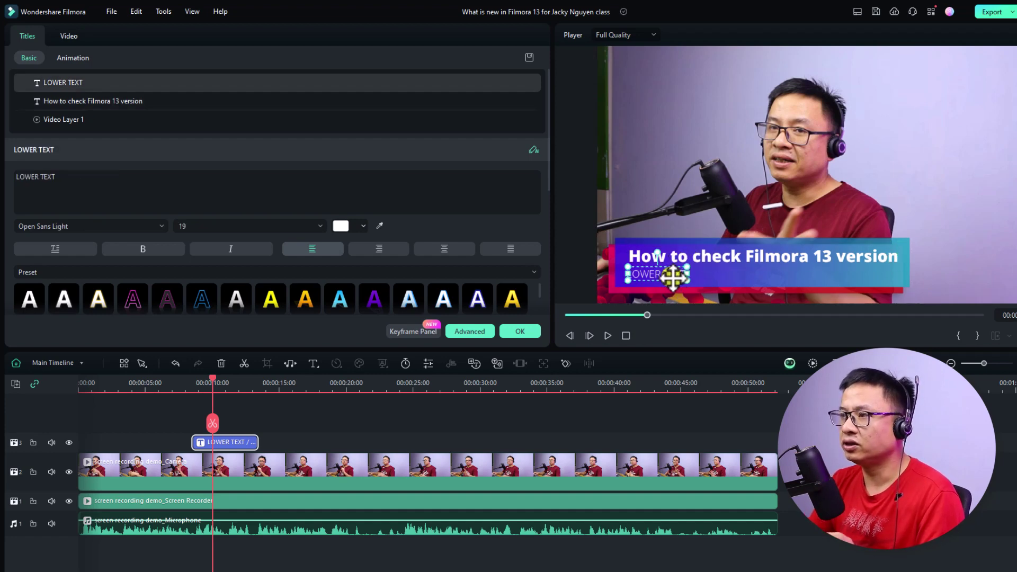
{"action": "double_click", "coordinate": [673, 275]}
{"action": "type", "text": "Short"}
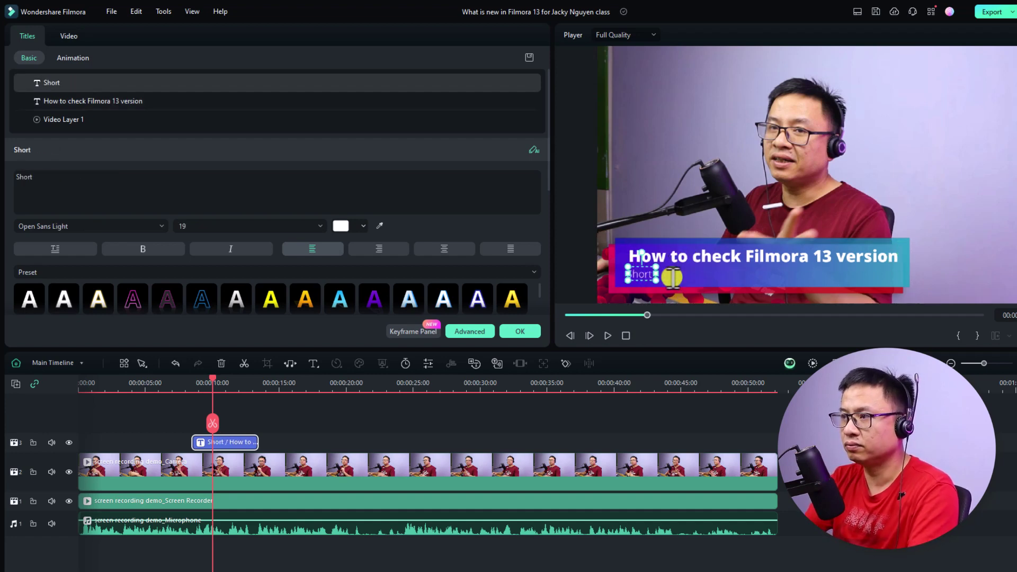
{"action": "type", "text": " tutorial"}
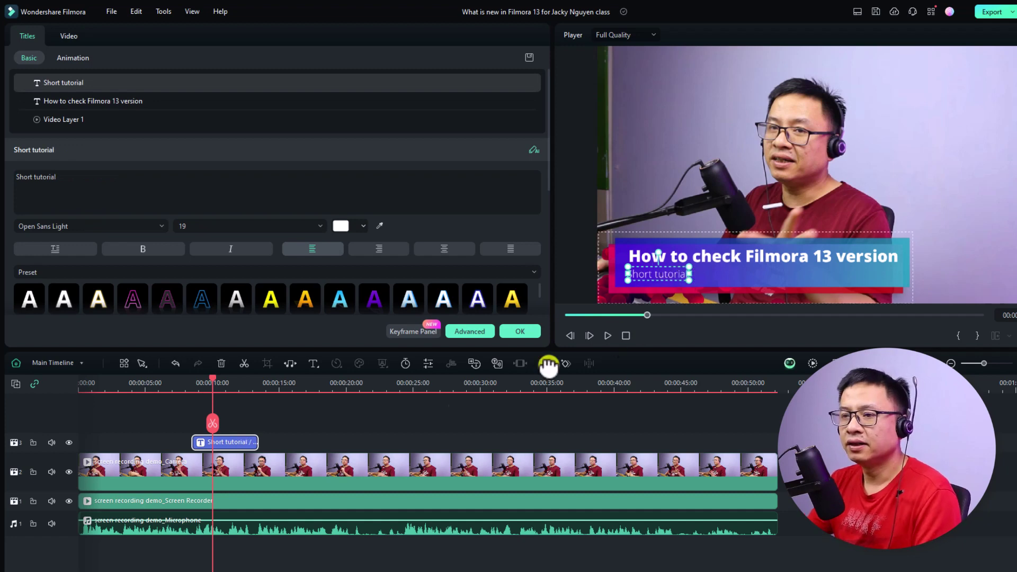
{"action": "left_click", "coordinate": [284, 440]}
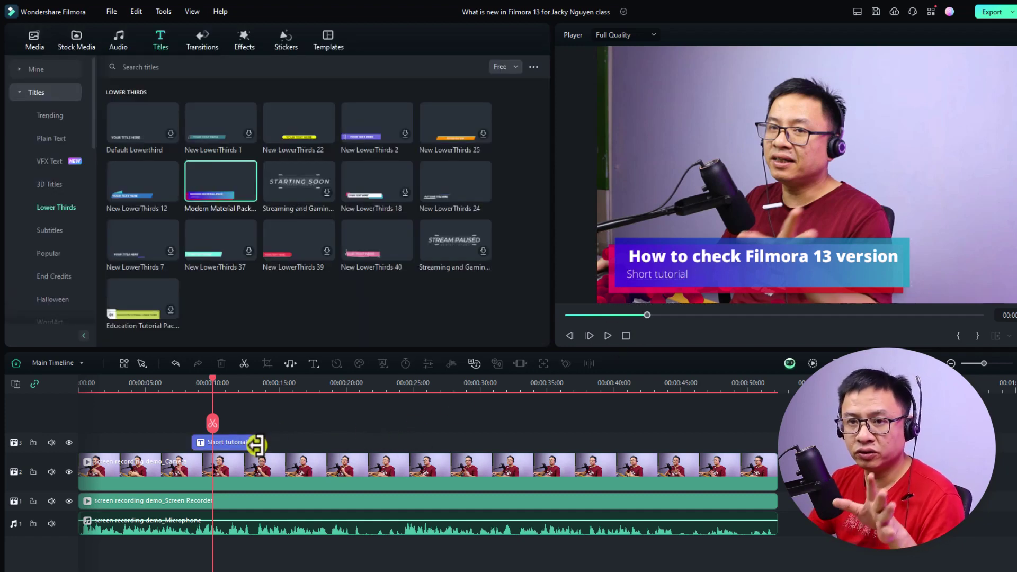
{"action": "left_click", "coordinate": [165, 385]}
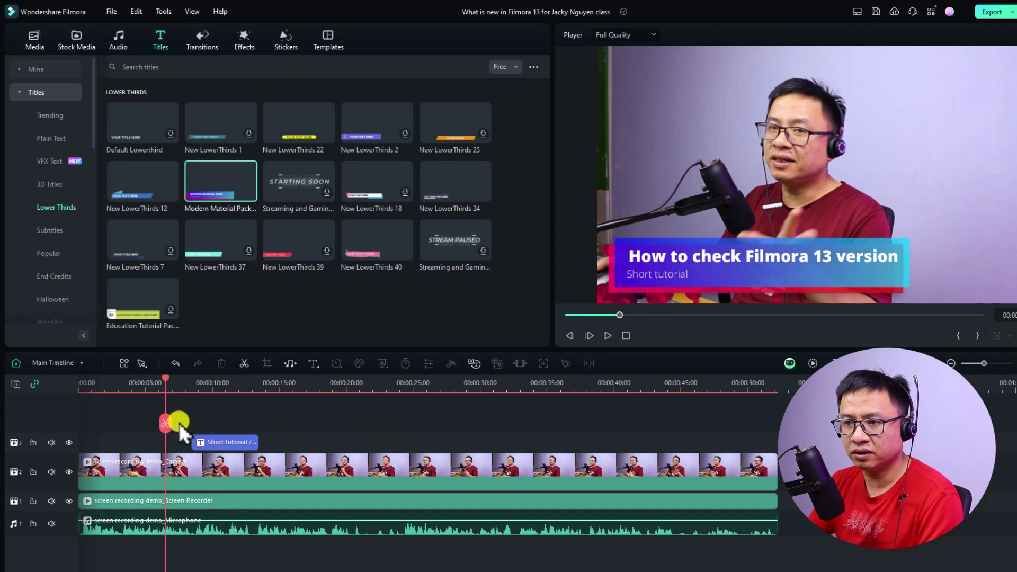
{"action": "left_click", "coordinate": [155, 386]}
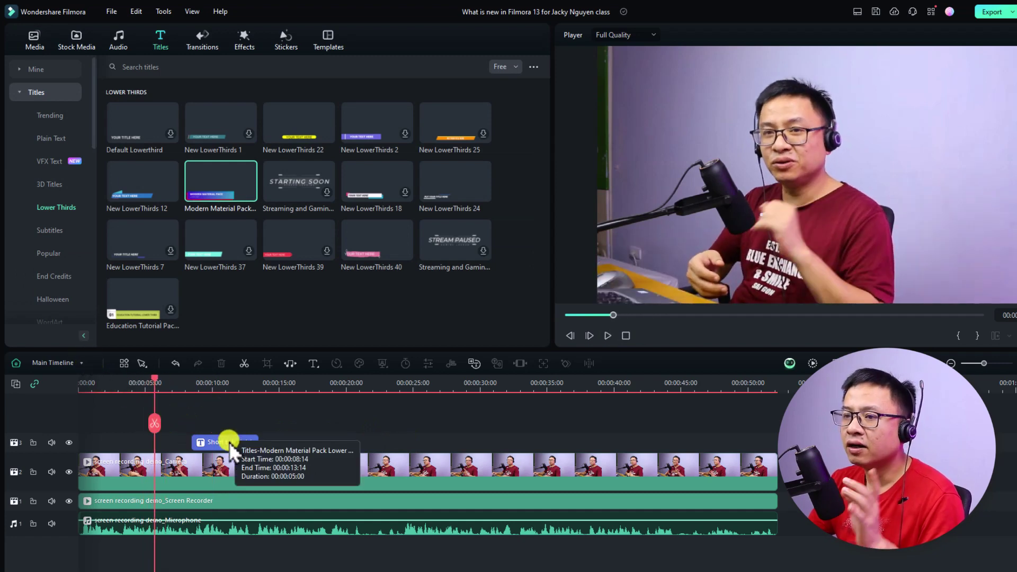
Step: Drag the title left to the 5-second playhead, then split the track-2 camera clip at 00:00:13
{"action": "left_click_drag", "start_coordinate": [231, 444], "coordinate": [177, 443]}
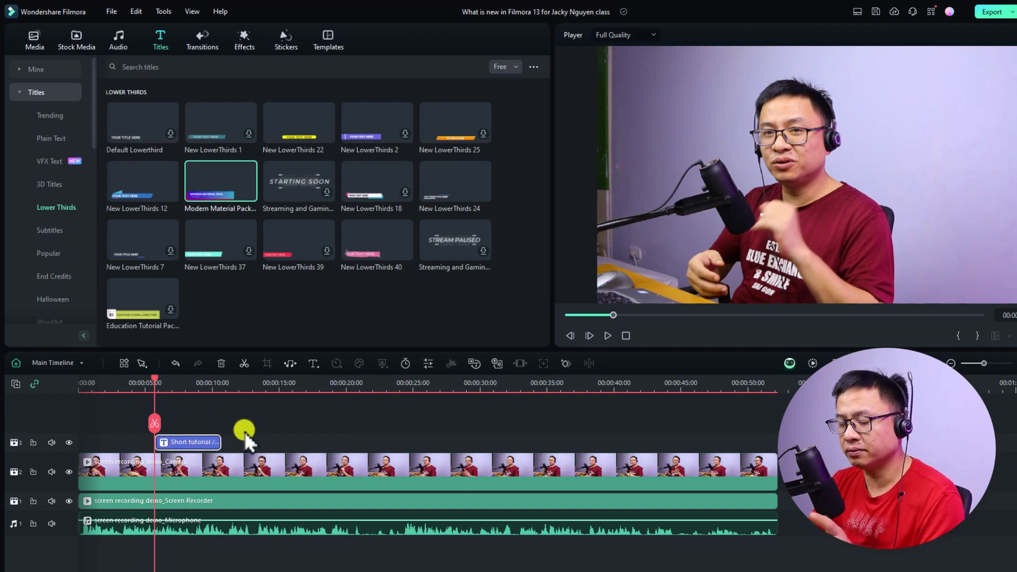
{"action": "key", "text": "space"}
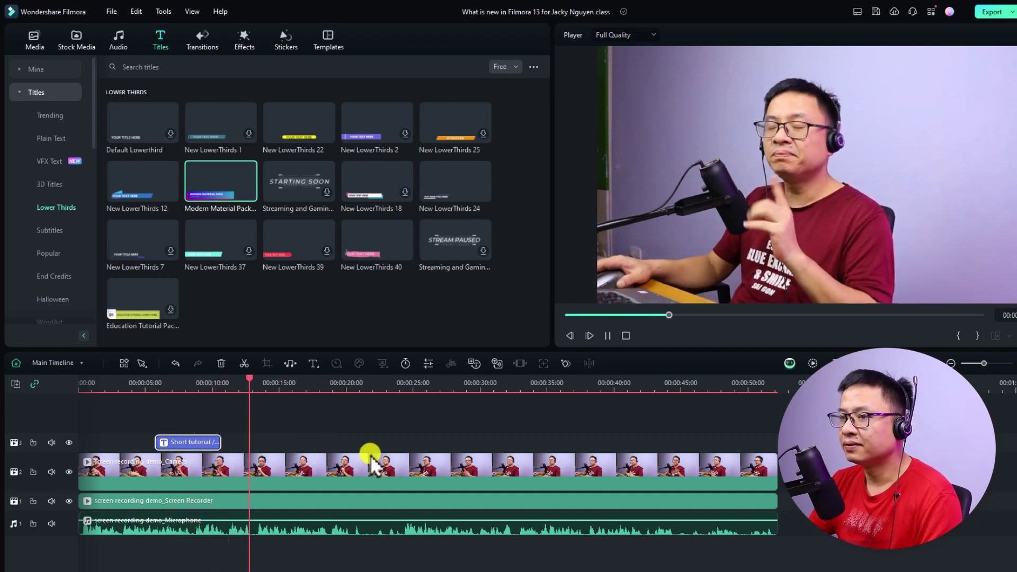
{"action": "key", "text": "space"}
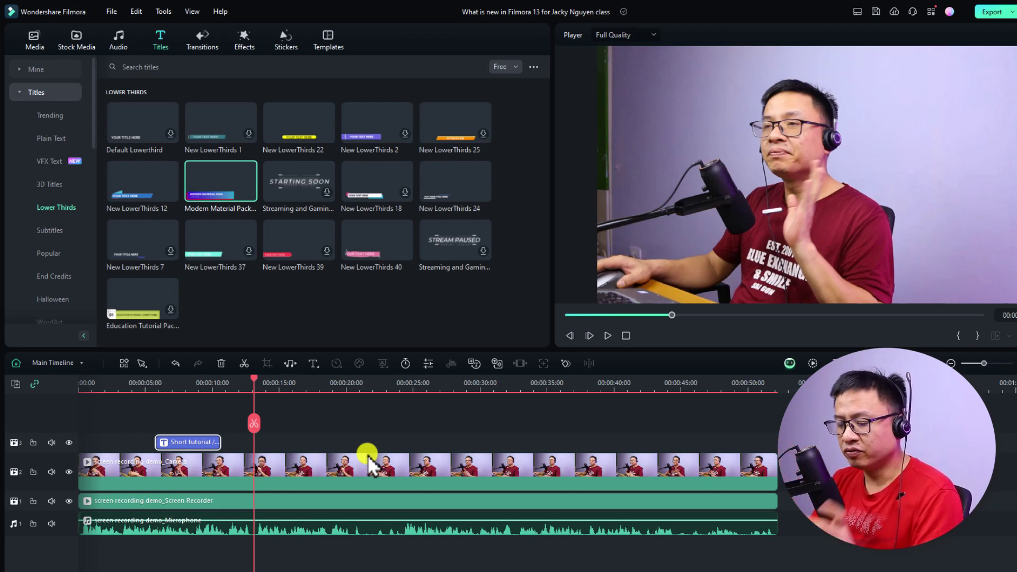
{"action": "left_click", "coordinate": [326, 470]}
{"action": "left_click", "coordinate": [256, 428]}
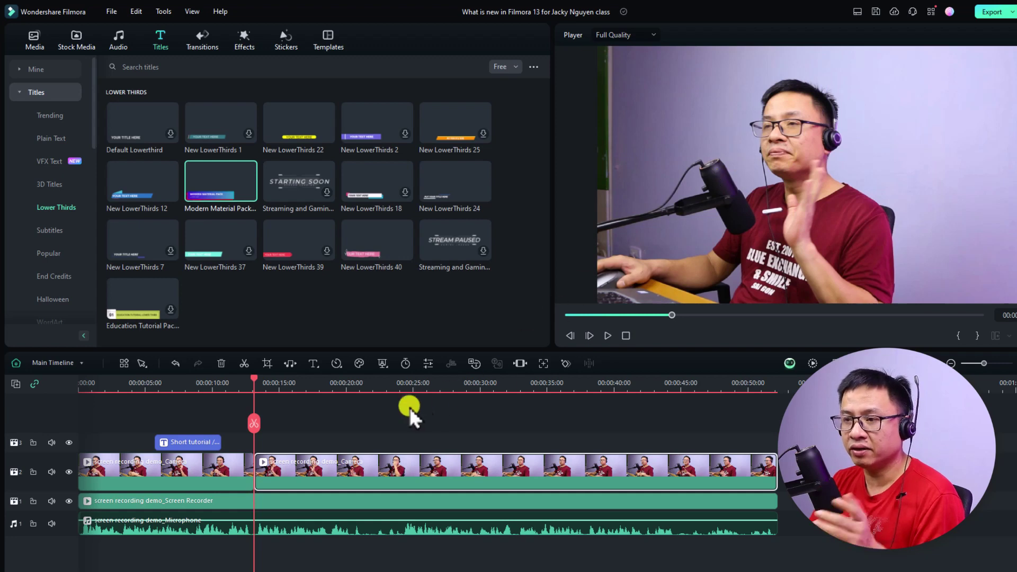
Step: Apply a circle mask to the second camera clip and shrink it to about 78% at lower right
{"action": "double_click", "coordinate": [298, 469]}
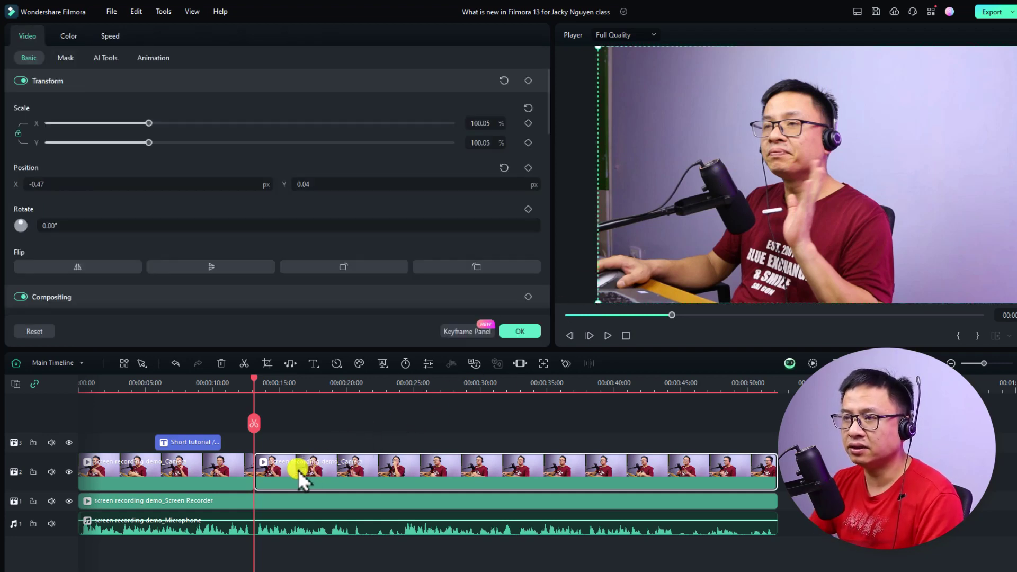
{"action": "left_click", "coordinate": [66, 59]}
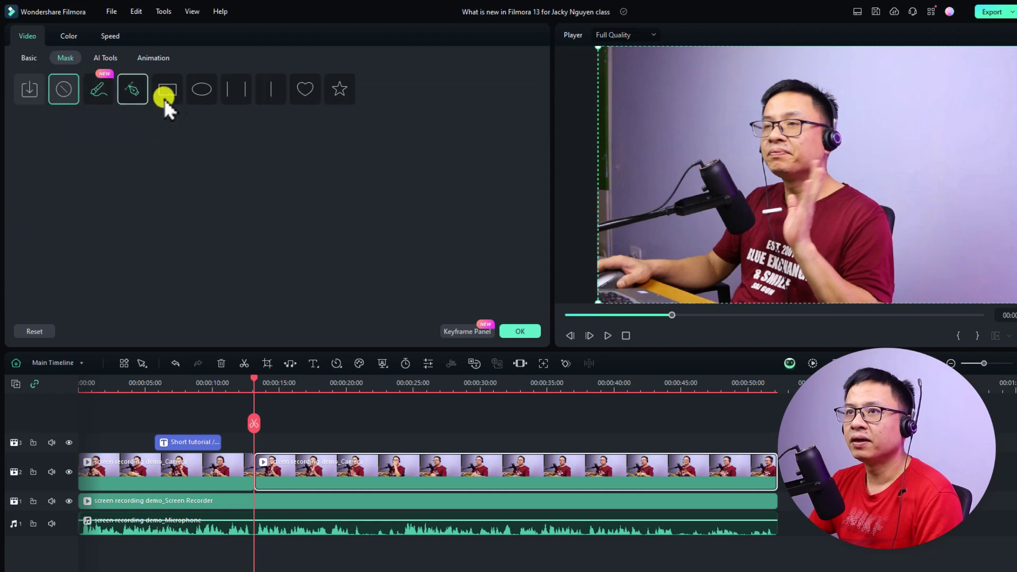
{"action": "left_click", "coordinate": [200, 100]}
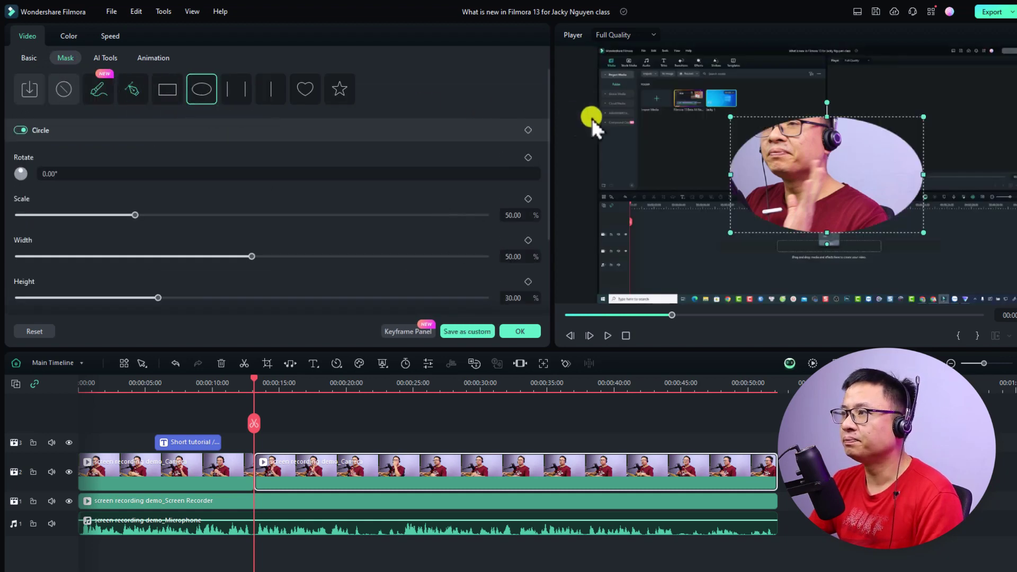
{"action": "left_click_drag", "start_coordinate": [827, 114], "coordinate": [820, 75]}
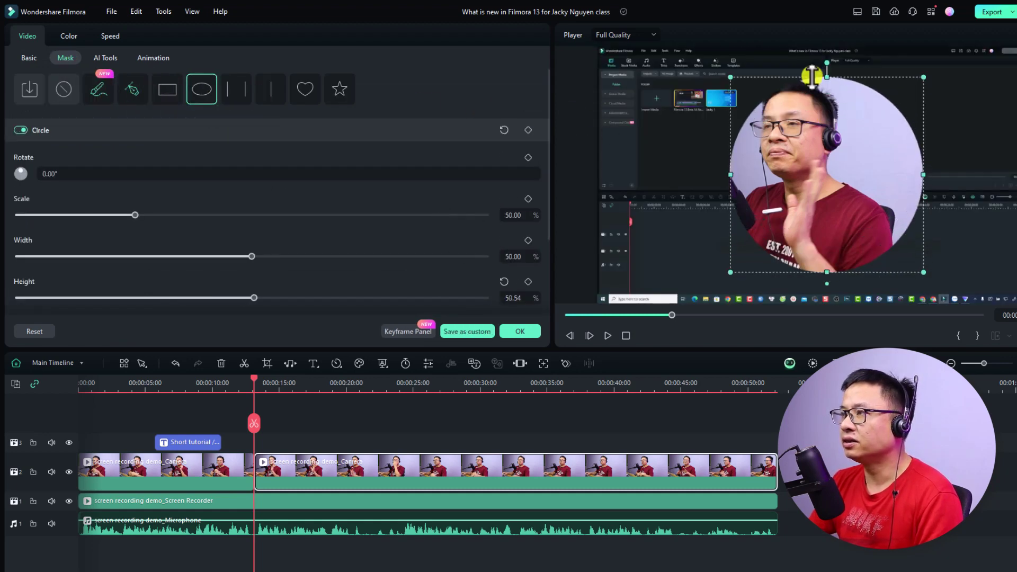
{"action": "left_click_drag", "start_coordinate": [854, 141], "coordinate": [805, 148]}
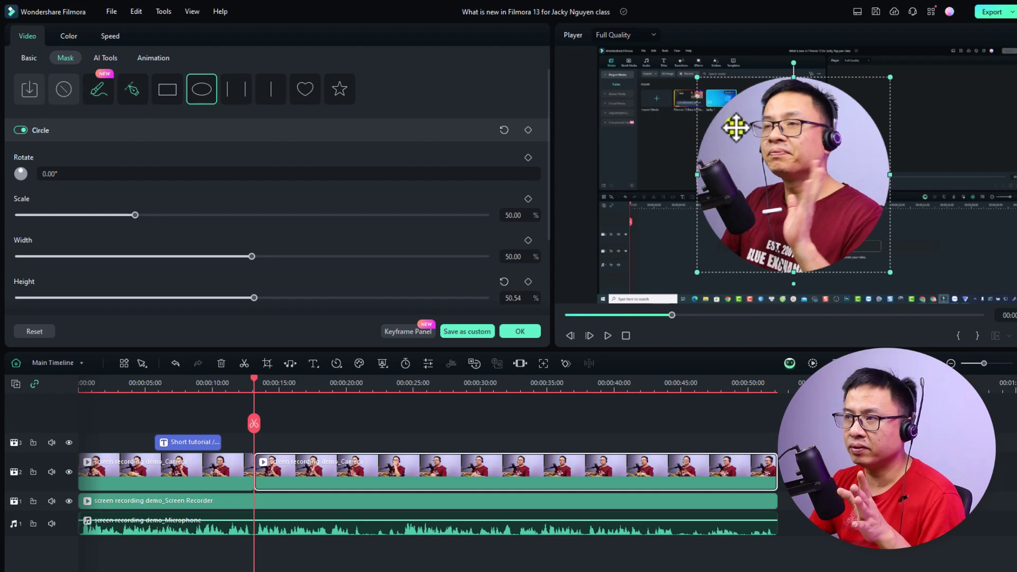
{"action": "left_click", "coordinate": [628, 167]}
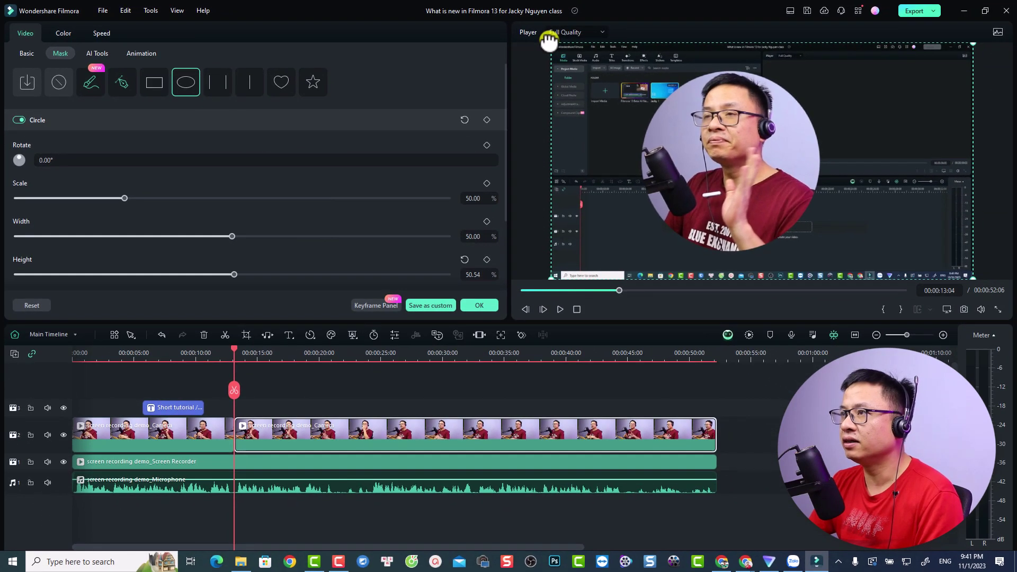
{"action": "left_click_drag", "start_coordinate": [550, 41], "coordinate": [828, 247]}
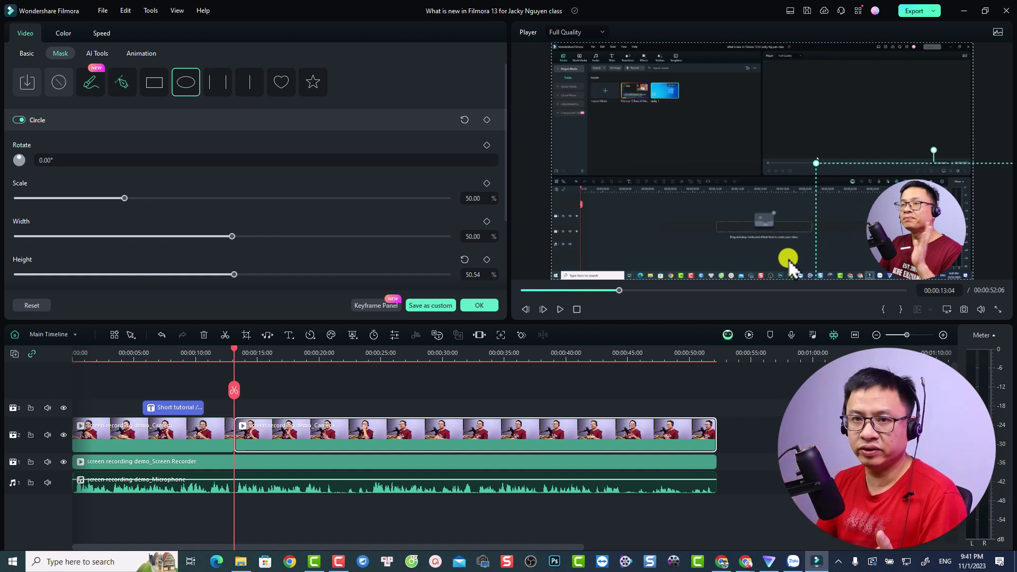
Step: Enable a Projection-style drop shadow on the camera clip
{"action": "left_click", "coordinate": [27, 53]}
{"action": "scroll", "coordinate": [403, 159], "scroll_direction": "down", "scroll_amount": 5}
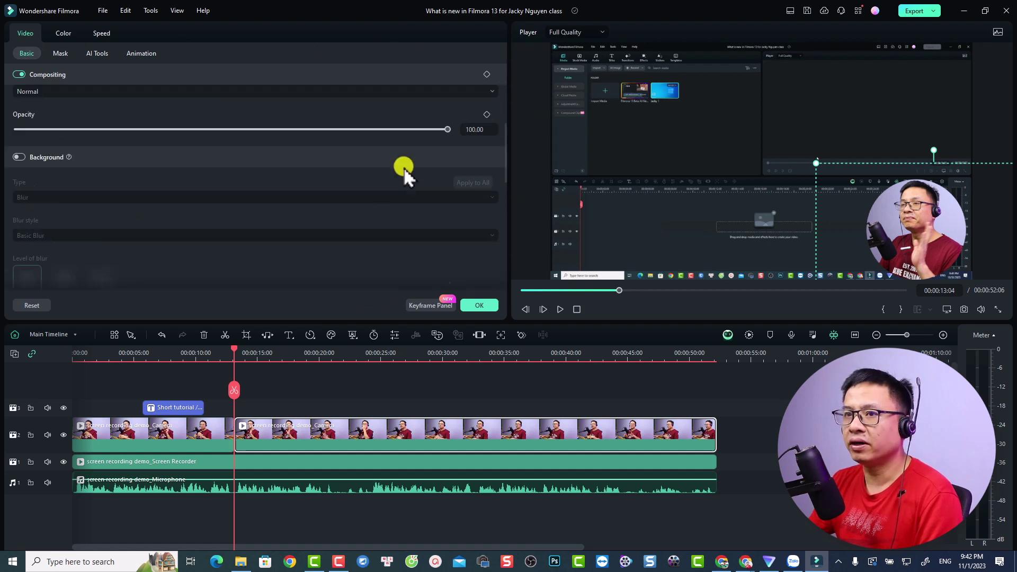
{"action": "scroll", "coordinate": [404, 168], "scroll_direction": "down", "scroll_amount": 3}
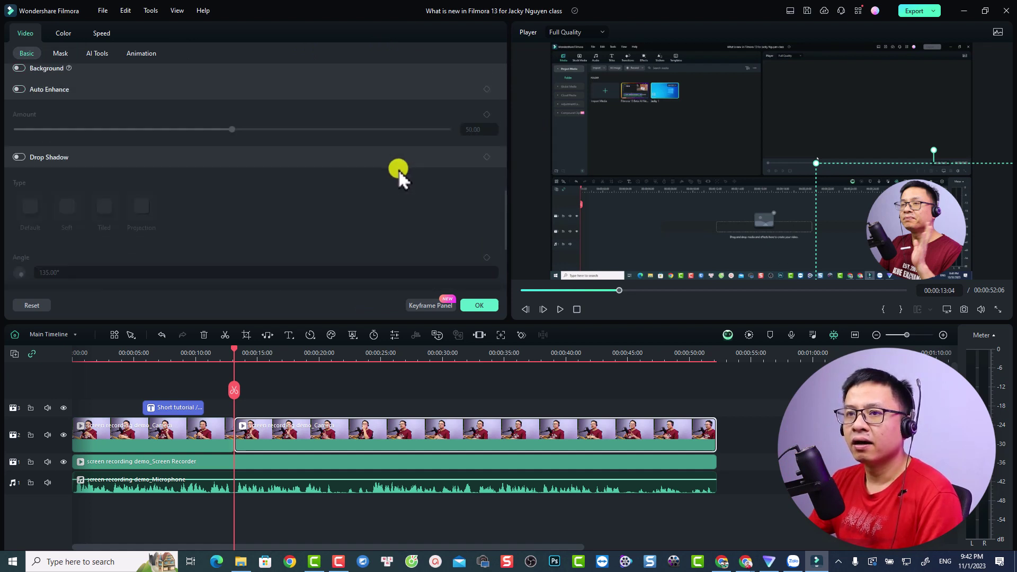
{"action": "left_click", "coordinate": [19, 156]}
{"action": "left_click", "coordinate": [136, 207]}
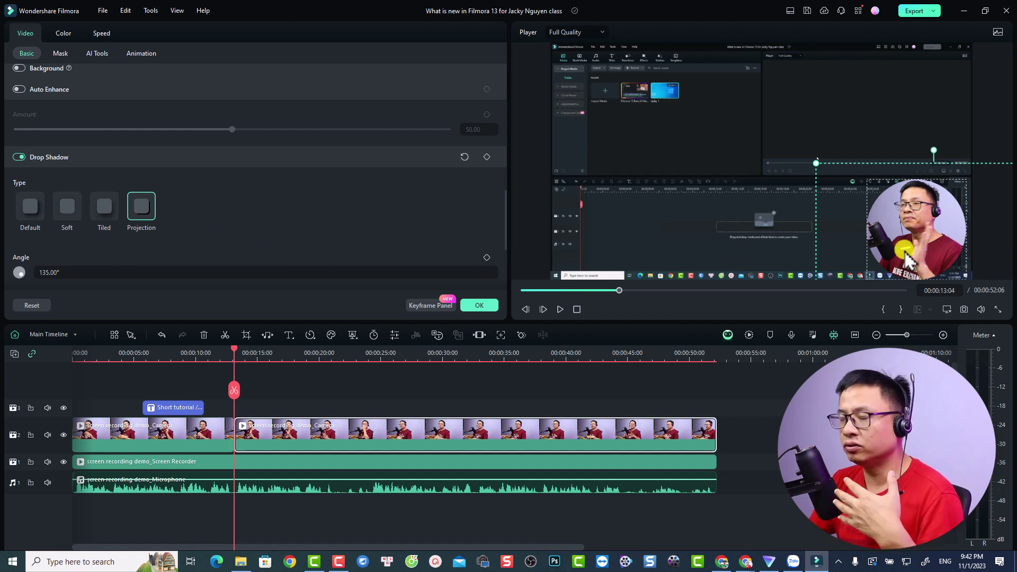
Step: Set the shadow to white with opacity 100 and distance 2, then confirm with OK
{"action": "scroll", "coordinate": [185, 226], "scroll_direction": "down", "scroll_amount": 3}
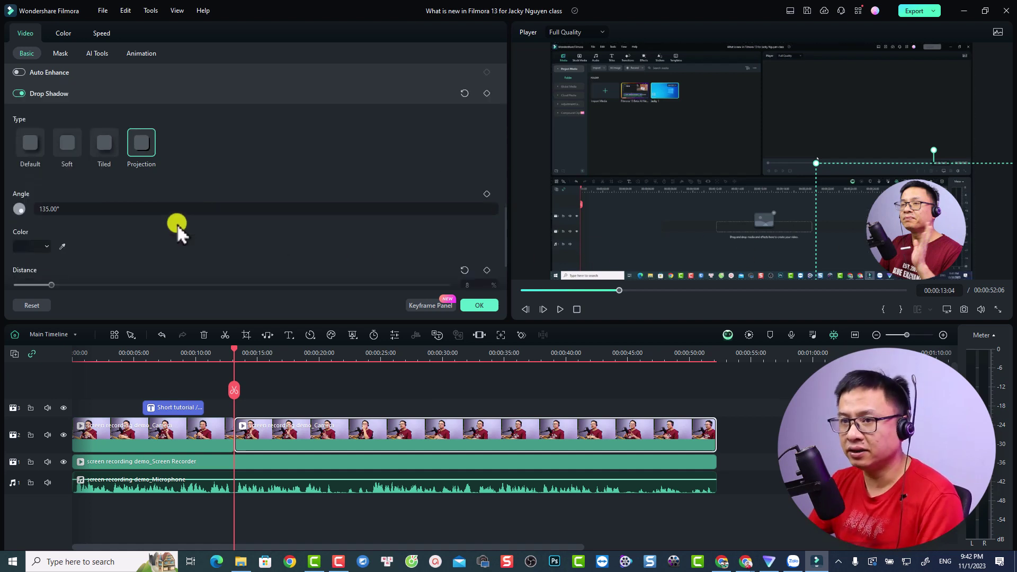
{"action": "left_click", "coordinate": [44, 216]}
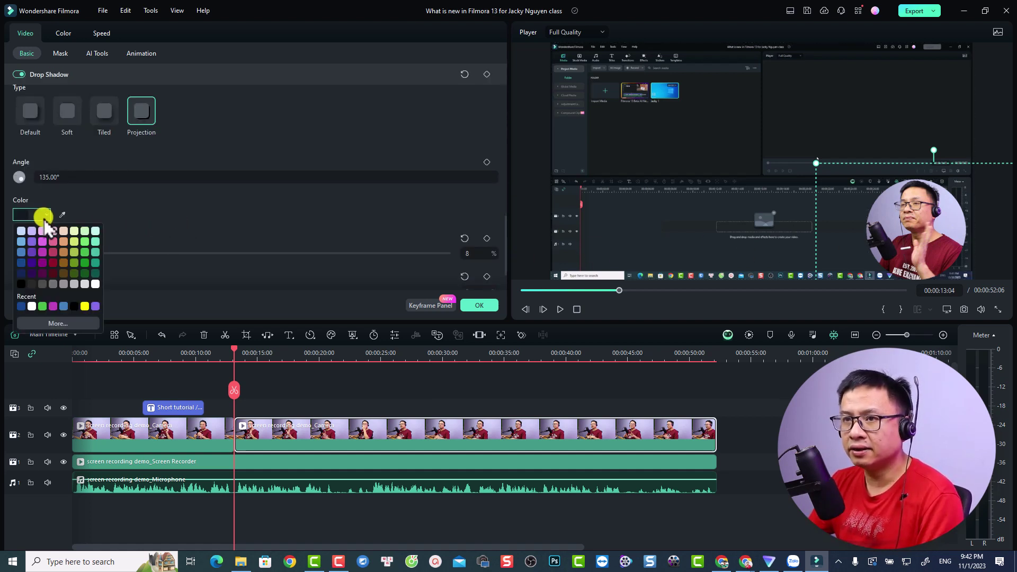
{"action": "left_click", "coordinate": [94, 284]}
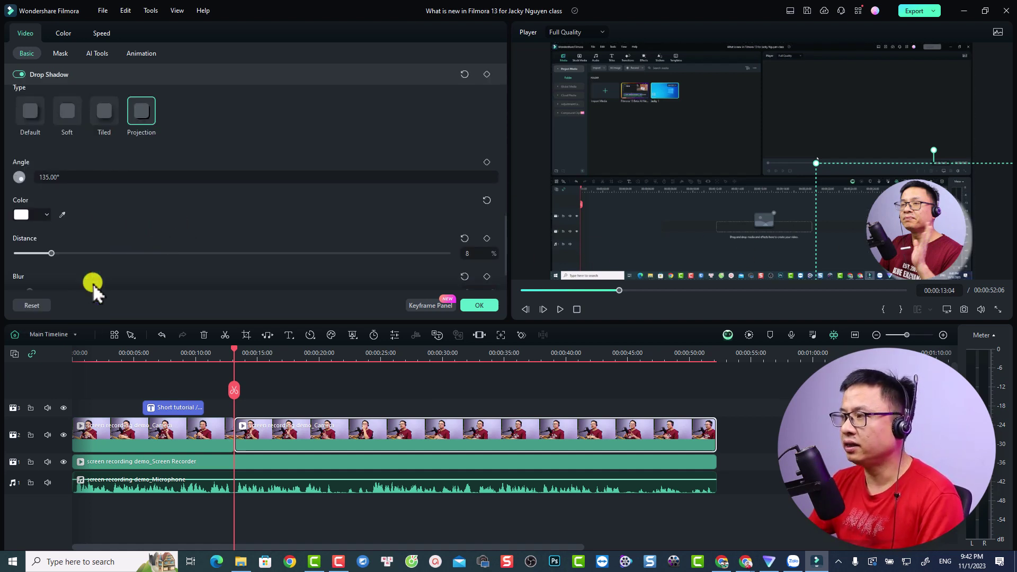
{"action": "scroll", "coordinate": [246, 264], "scroll_direction": "down", "scroll_amount": 2}
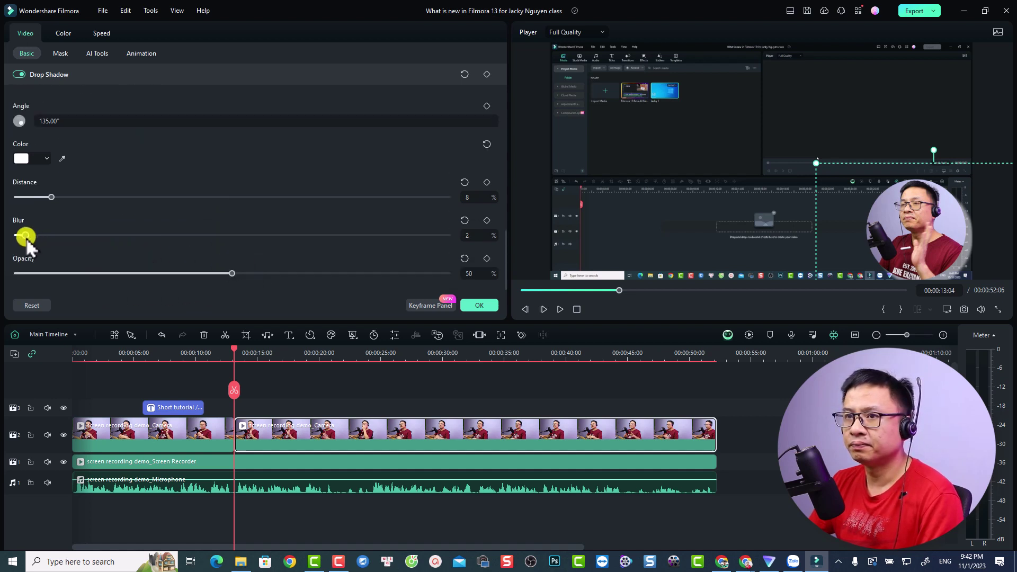
{"action": "left_click_drag", "start_coordinate": [236, 274], "coordinate": [449, 268]}
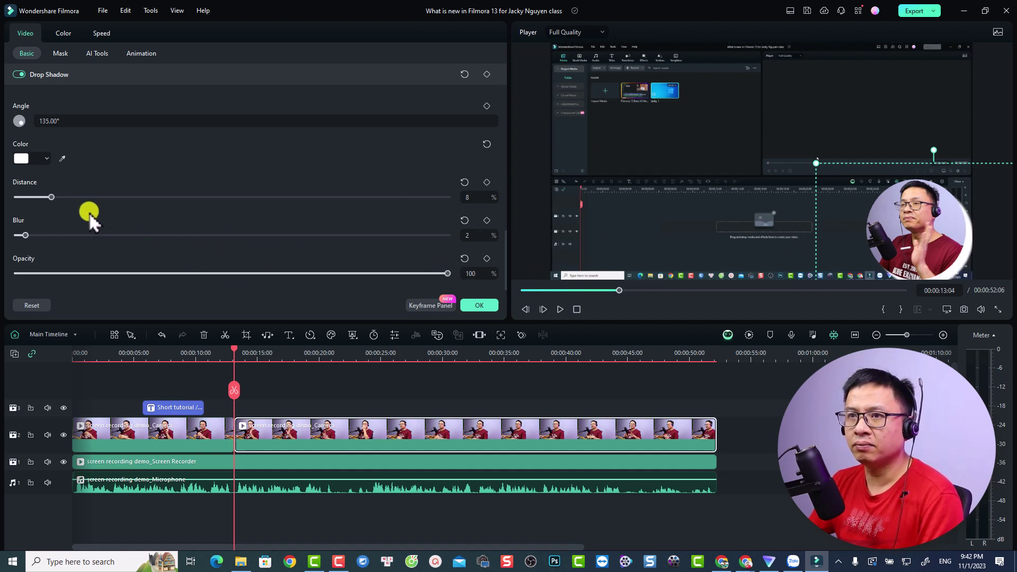
{"action": "left_click_drag", "start_coordinate": [37, 203], "coordinate": [28, 204]}
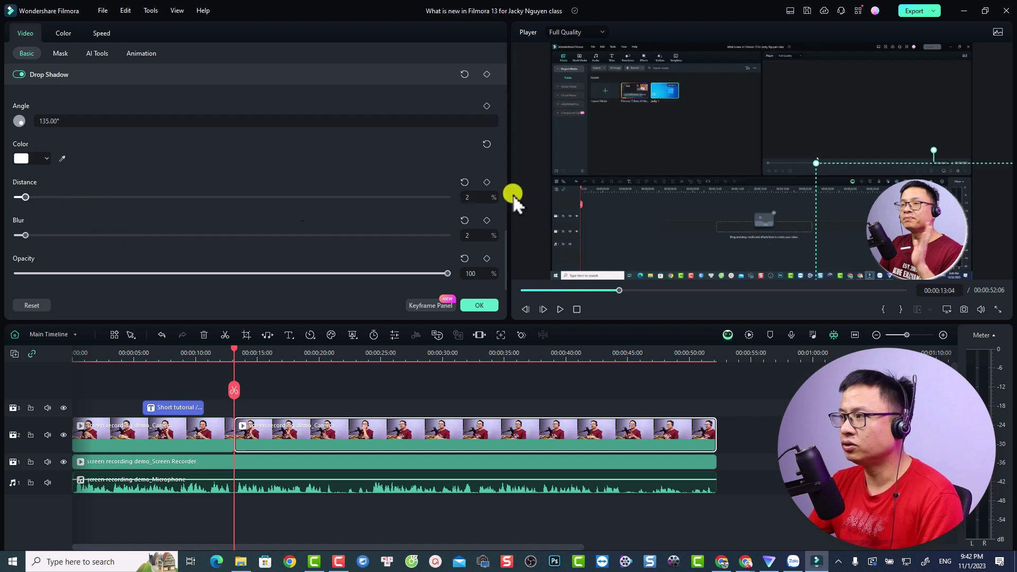
{"action": "left_click", "coordinate": [904, 229]}
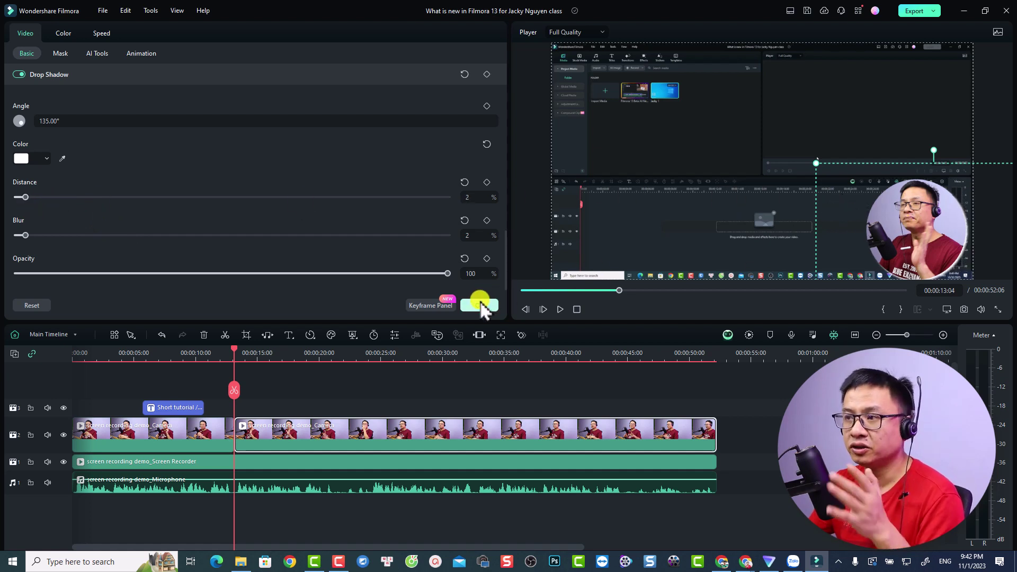
{"action": "left_click", "coordinate": [479, 305]}
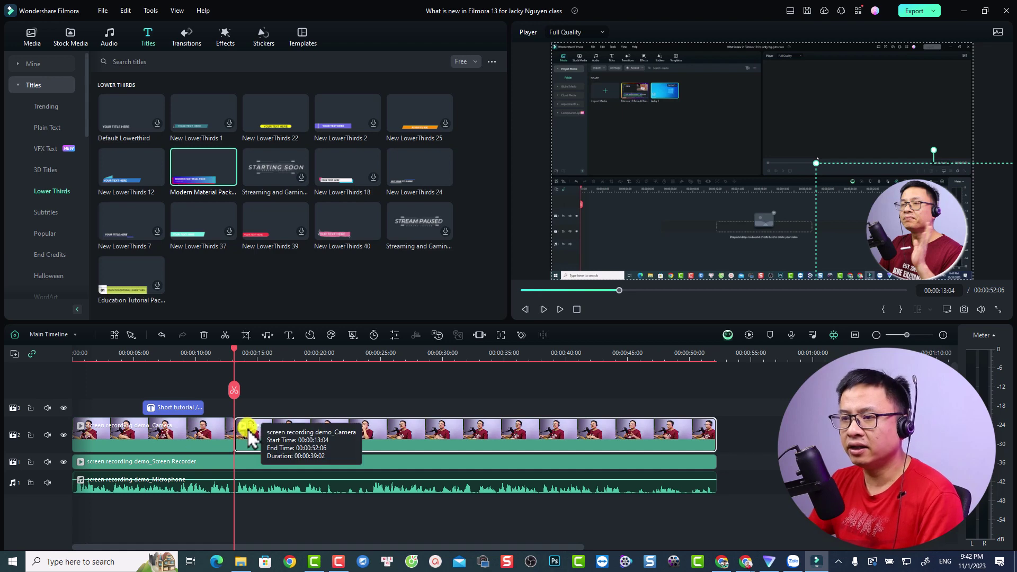
Step: Place the Morph transition on the 13-second cut between the camera clips and preview it
{"action": "left_click", "coordinate": [178, 34]}
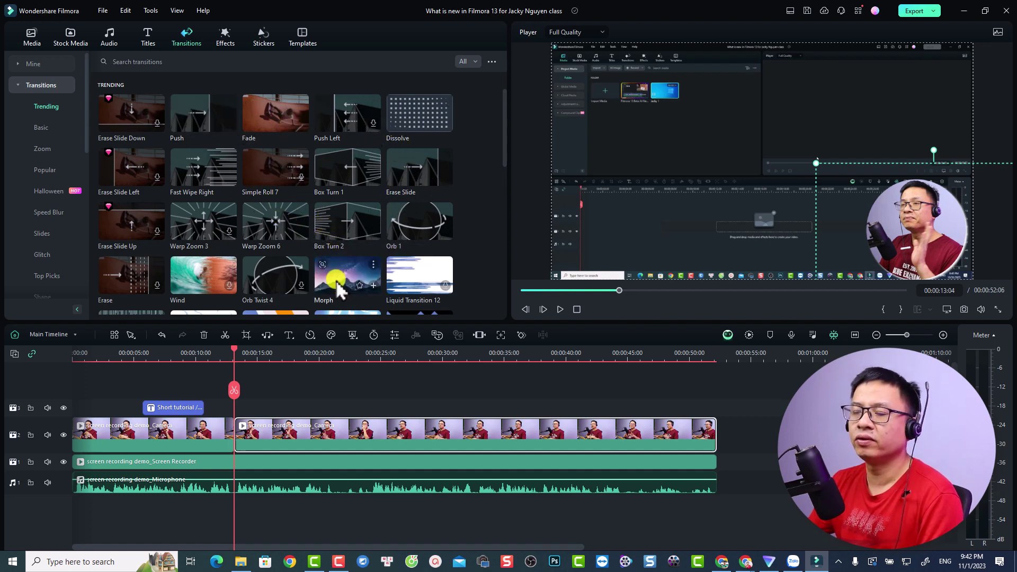
{"action": "left_click_drag", "start_coordinate": [334, 288], "coordinate": [233, 435]}
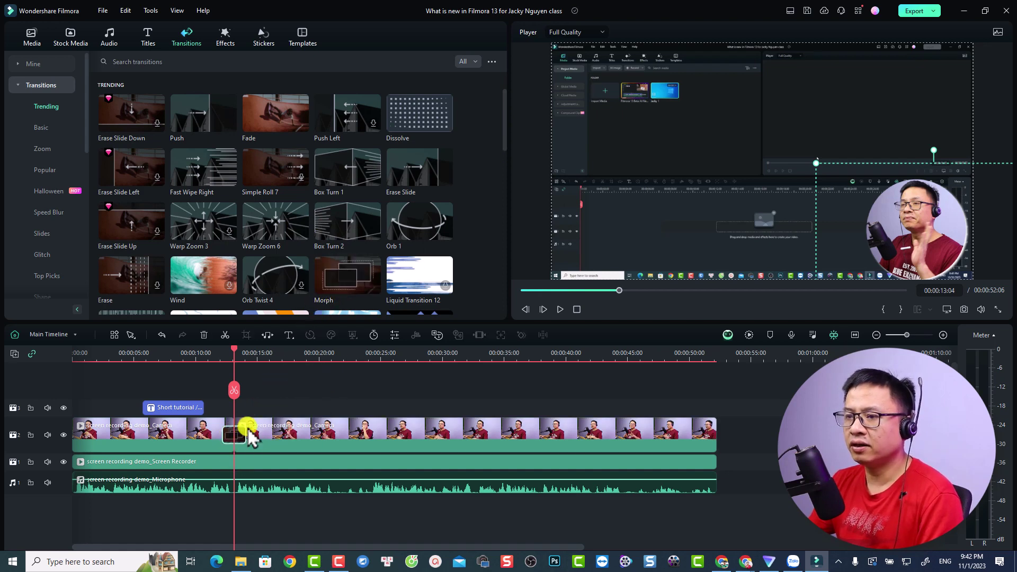
{"action": "left_click", "coordinate": [218, 358]}
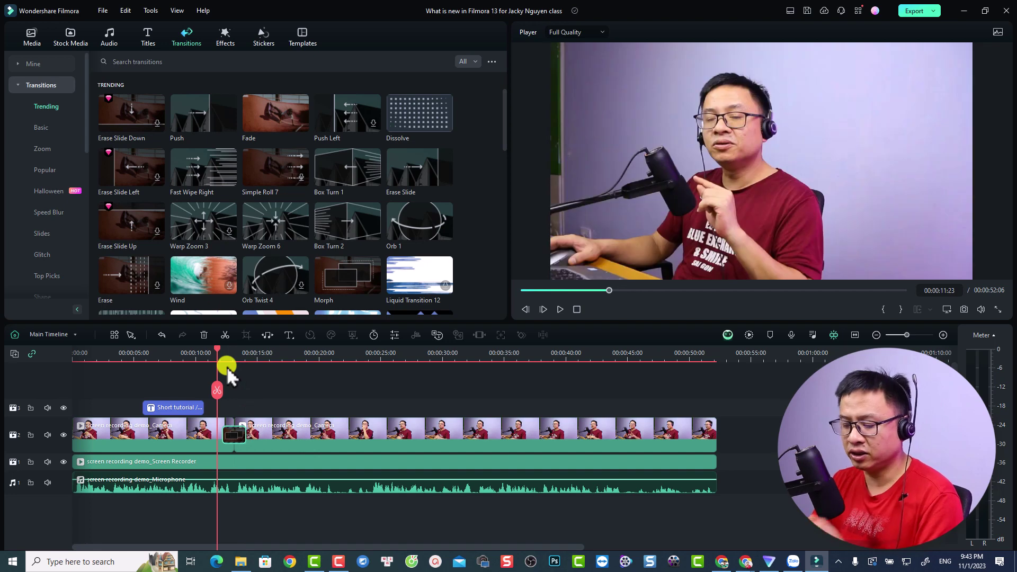
{"action": "key", "text": "space"}
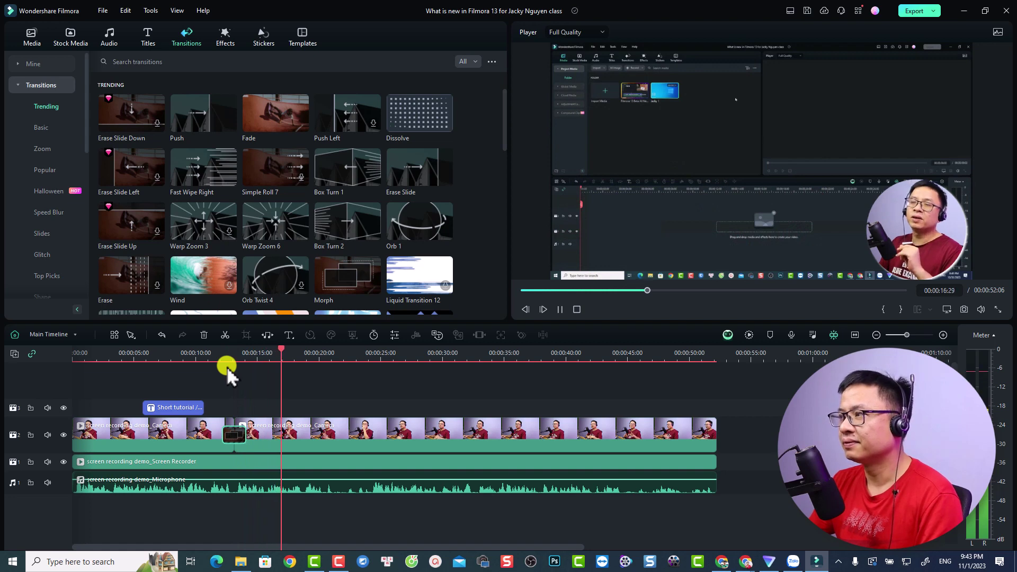
{"action": "key", "text": "space"}
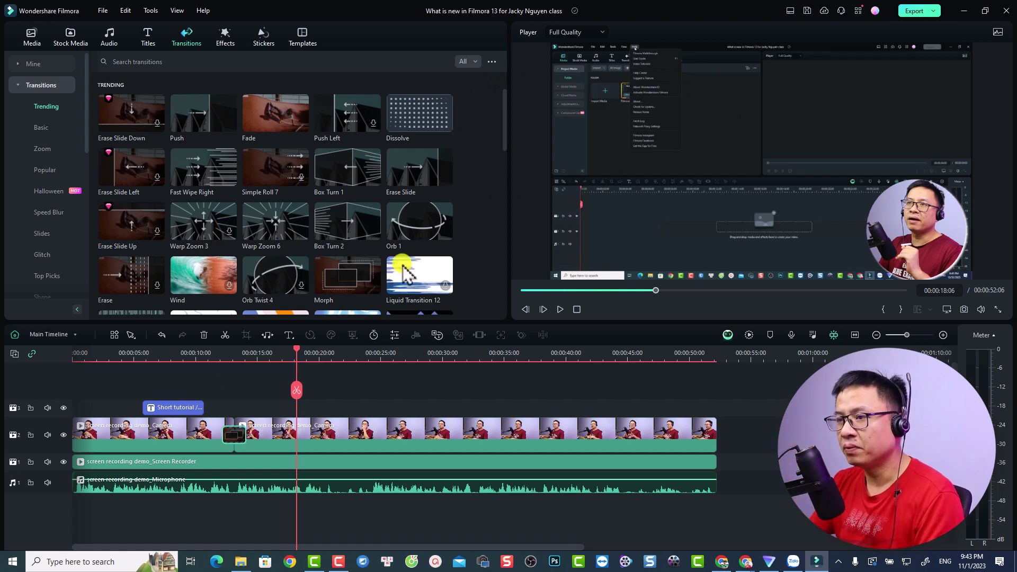
{"action": "left_click_drag", "start_coordinate": [296, 353], "coordinate": [282, 357]}
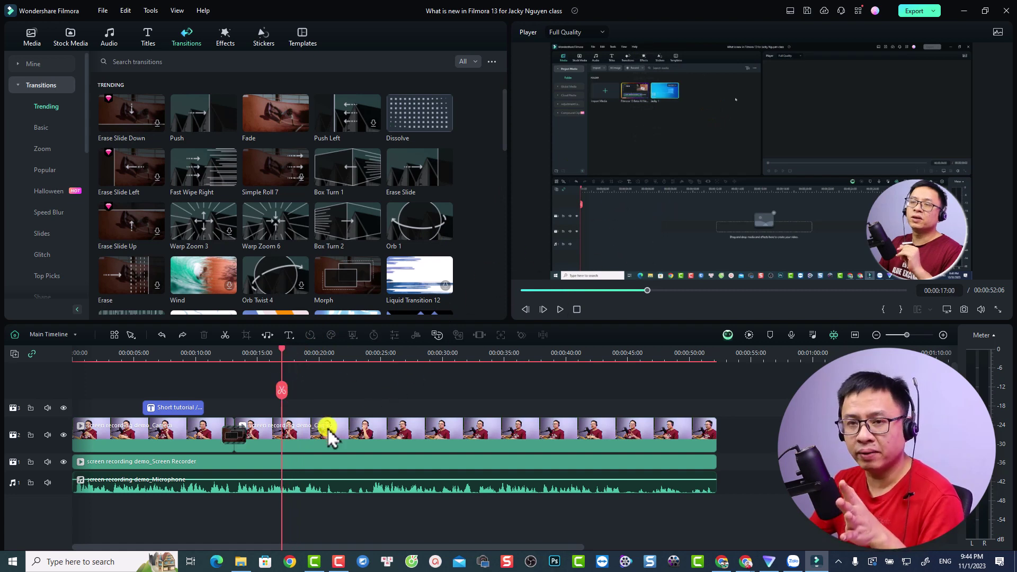
Step: Keyframe the screen recording from 17:00 to 18:01, zooming to 132.95% at X 313.45, Y -177.53
{"action": "left_click", "coordinate": [294, 464]}
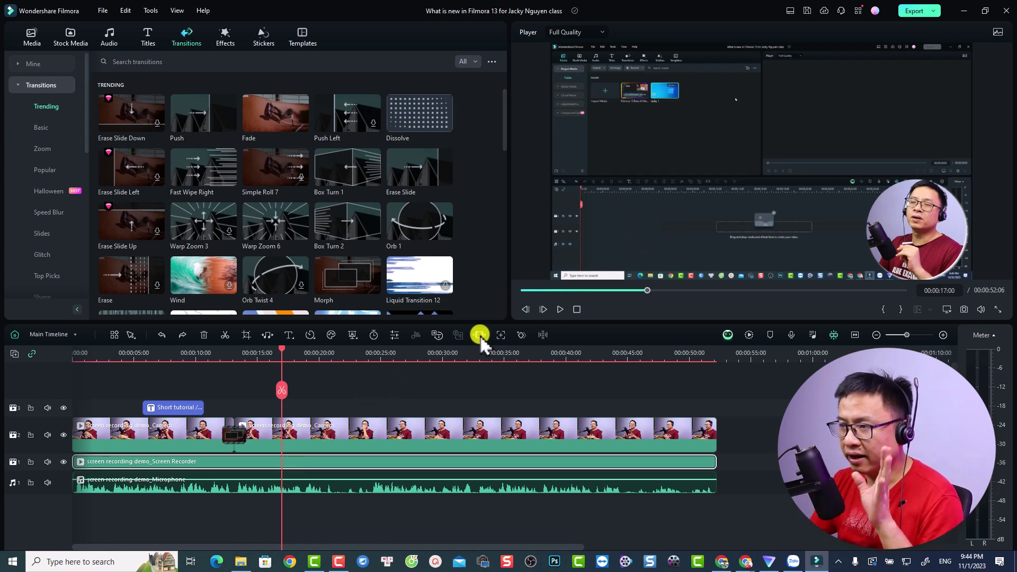
{"action": "left_click", "coordinate": [522, 335]}
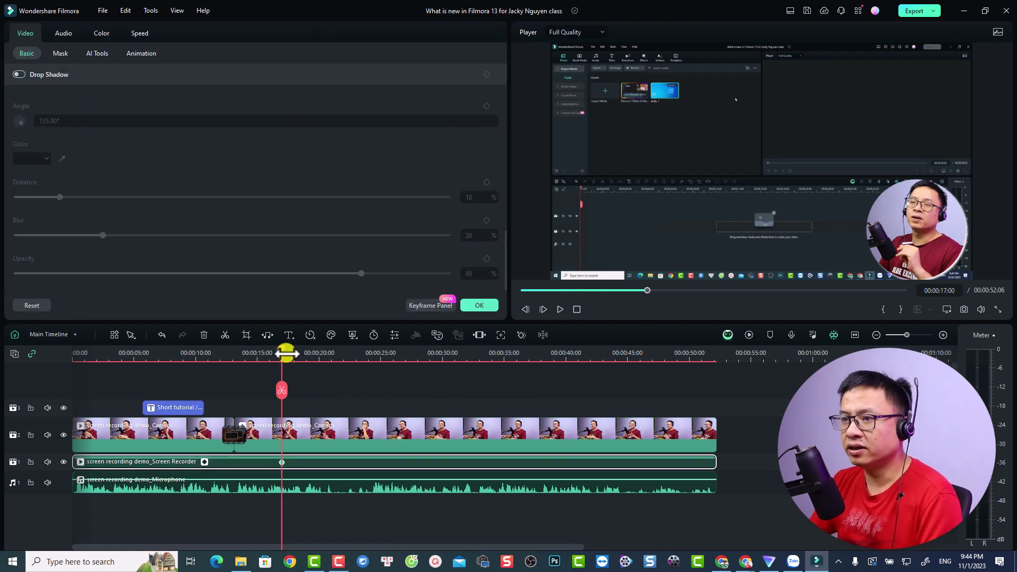
{"action": "left_click_drag", "start_coordinate": [282, 351], "coordinate": [294, 351]}
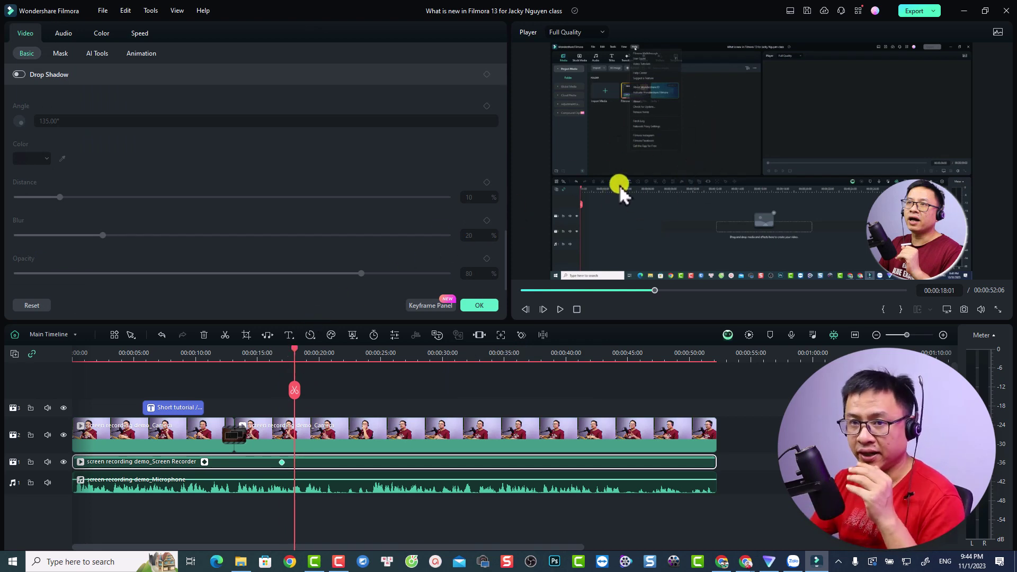
{"action": "scroll", "coordinate": [440, 215], "scroll_direction": "up", "scroll_amount": 3}
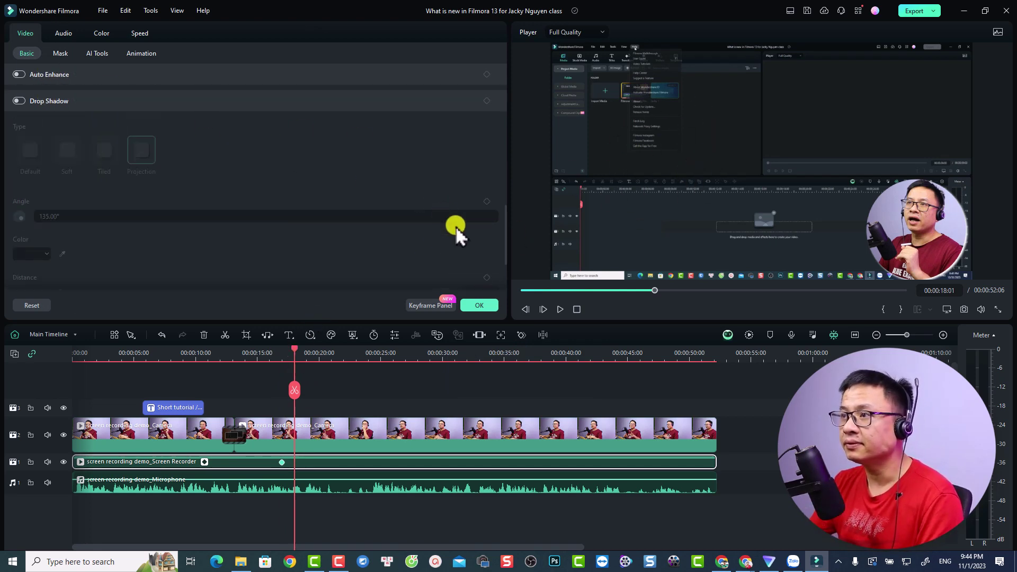
{"action": "scroll", "coordinate": [455, 221], "scroll_direction": "up", "scroll_amount": 5}
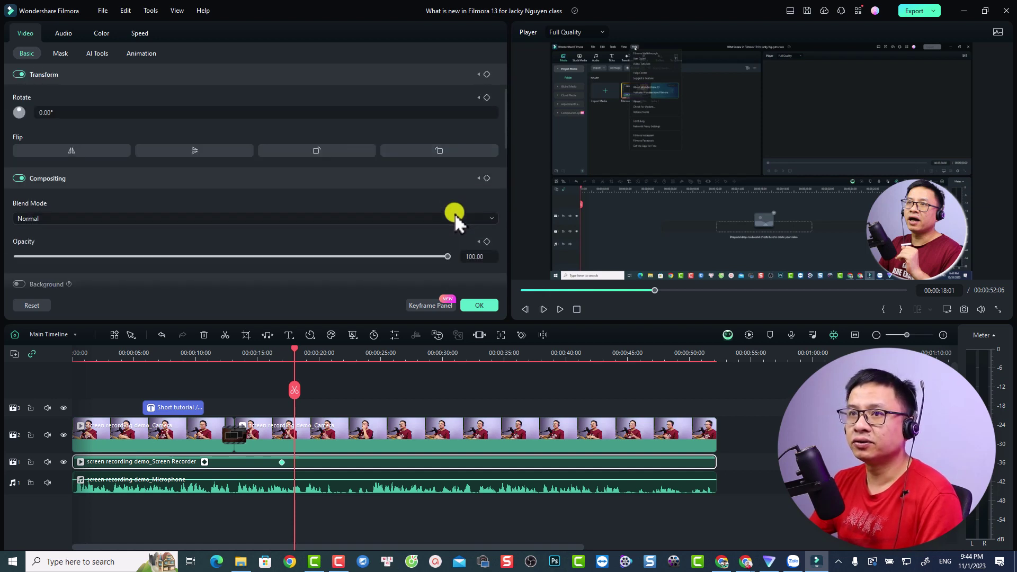
{"action": "scroll", "coordinate": [455, 214], "scroll_direction": "down", "scroll_amount": 1}
{"action": "scroll", "coordinate": [454, 212], "scroll_direction": "up", "scroll_amount": 2}
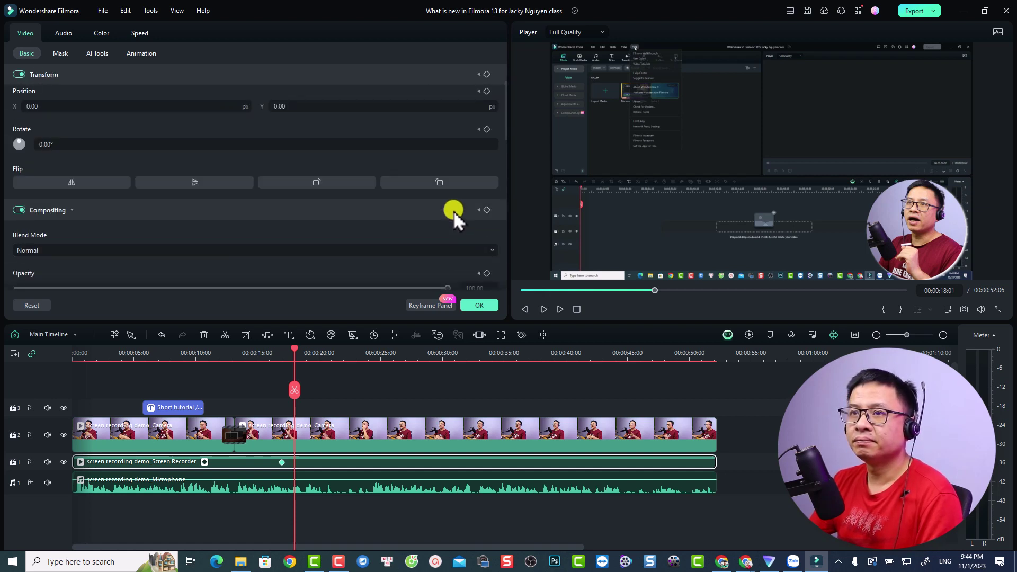
{"action": "left_click_drag", "start_coordinate": [135, 113], "coordinate": [168, 122]}
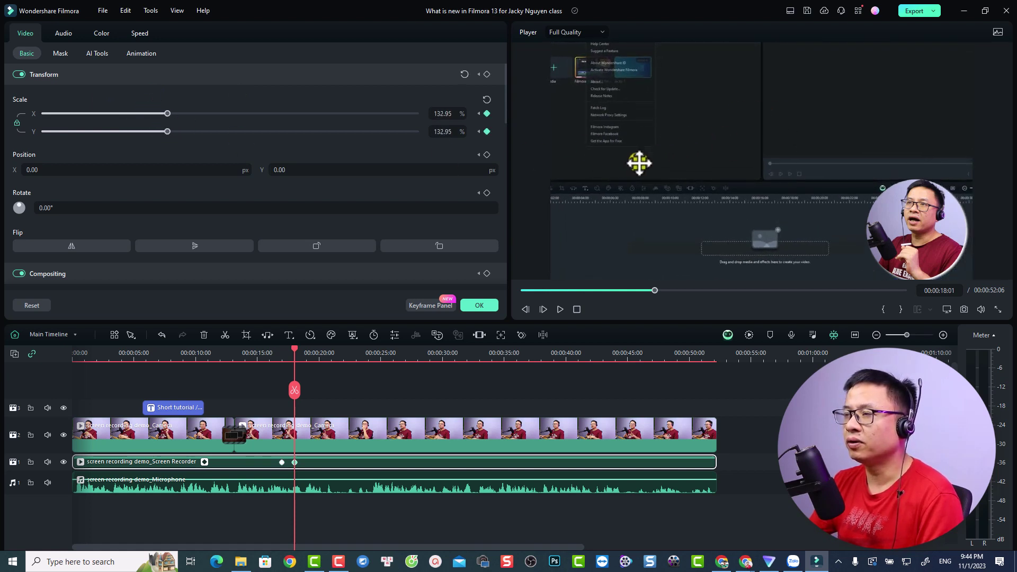
{"action": "left_click_drag", "start_coordinate": [593, 184], "coordinate": [657, 220]}
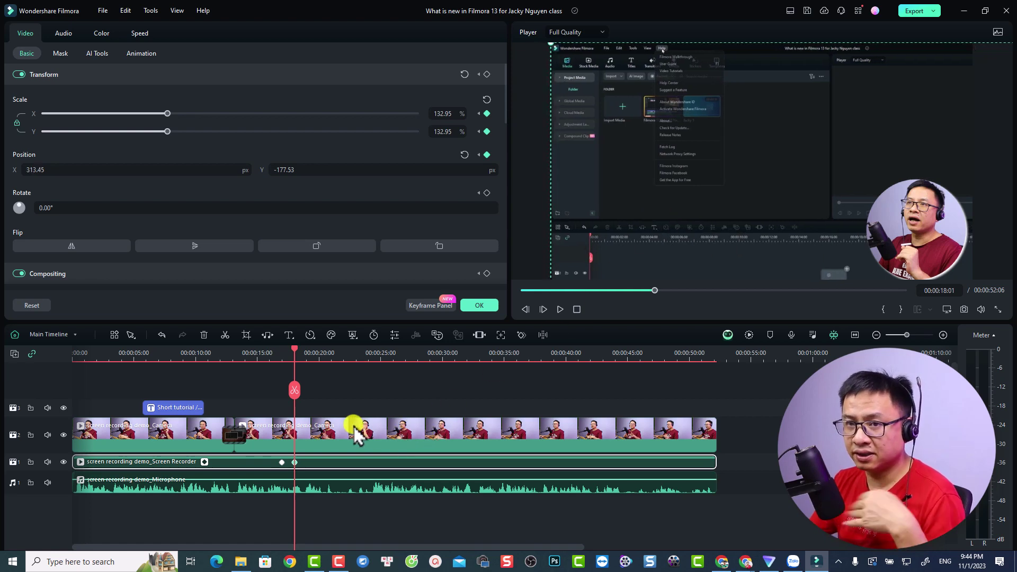
Step: Review the zoom, then drag both zoom keyframes on the screen recording slightly earlier
{"action": "left_click", "coordinate": [263, 356]}
{"action": "key", "text": "space"}
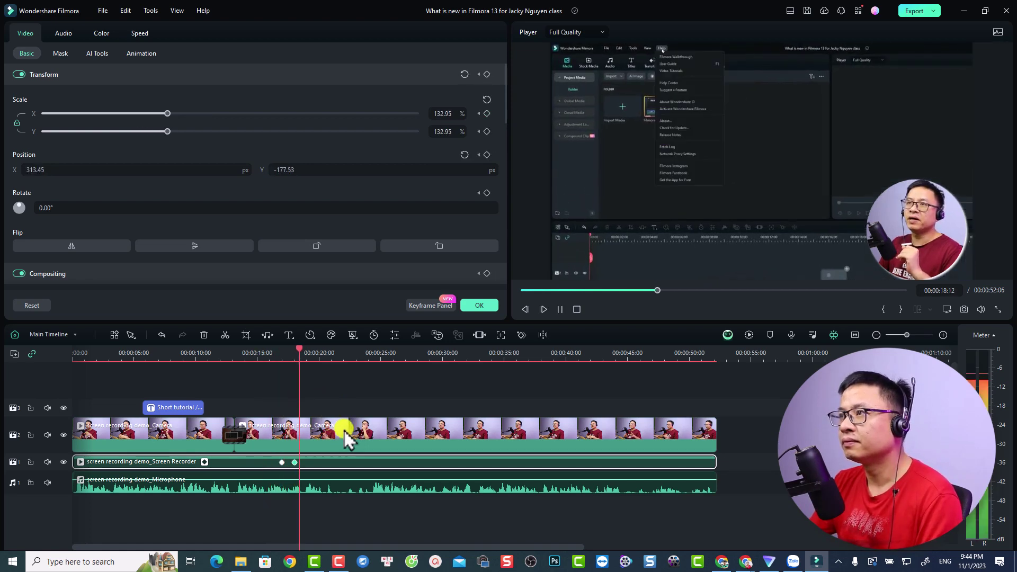
{"action": "key", "text": "space"}
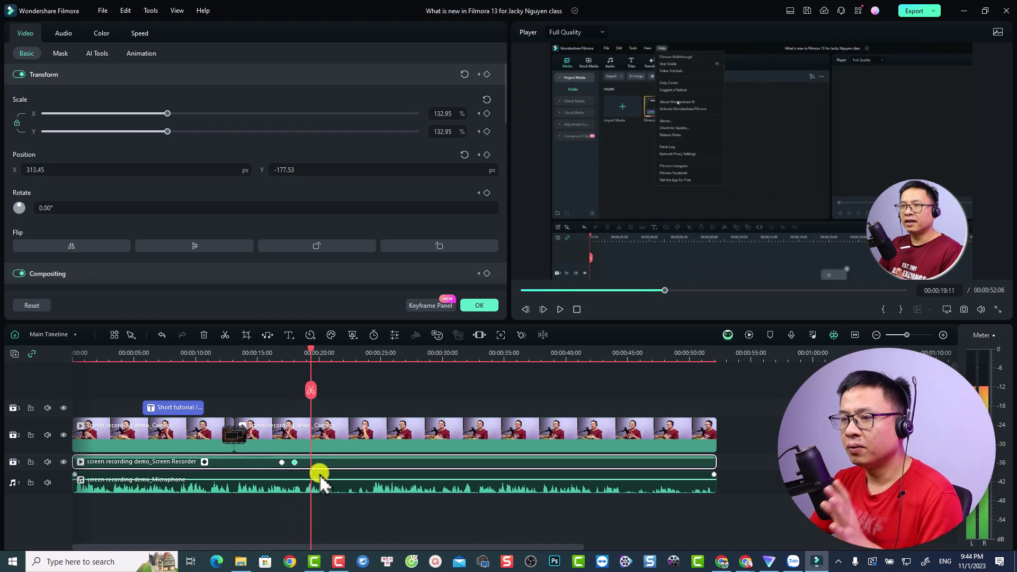
{"action": "left_click", "coordinate": [282, 464]}
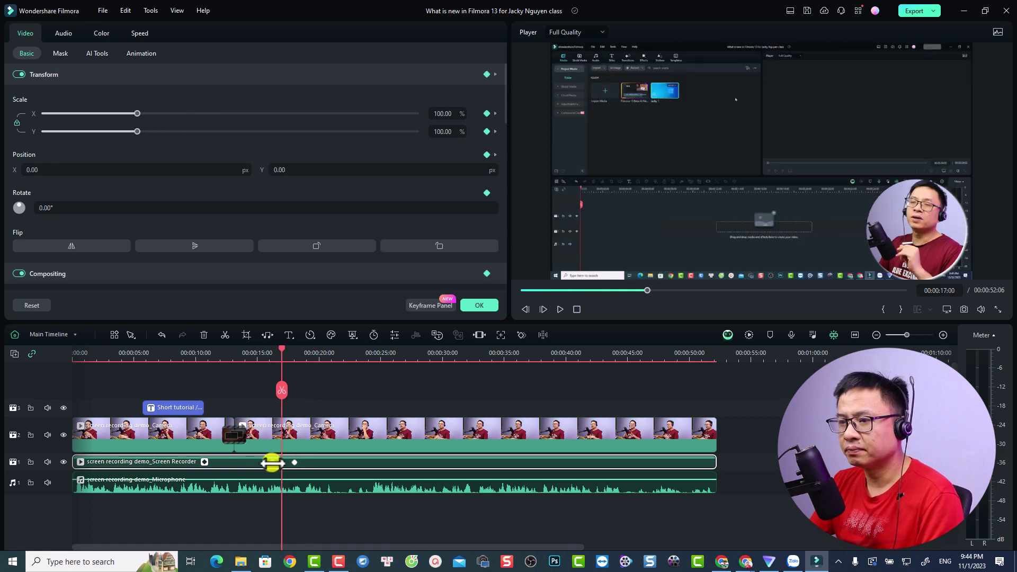
{"action": "left_click_drag", "start_coordinate": [272, 464], "coordinate": [272, 464]}
{"action": "left_click", "coordinate": [295, 463]}
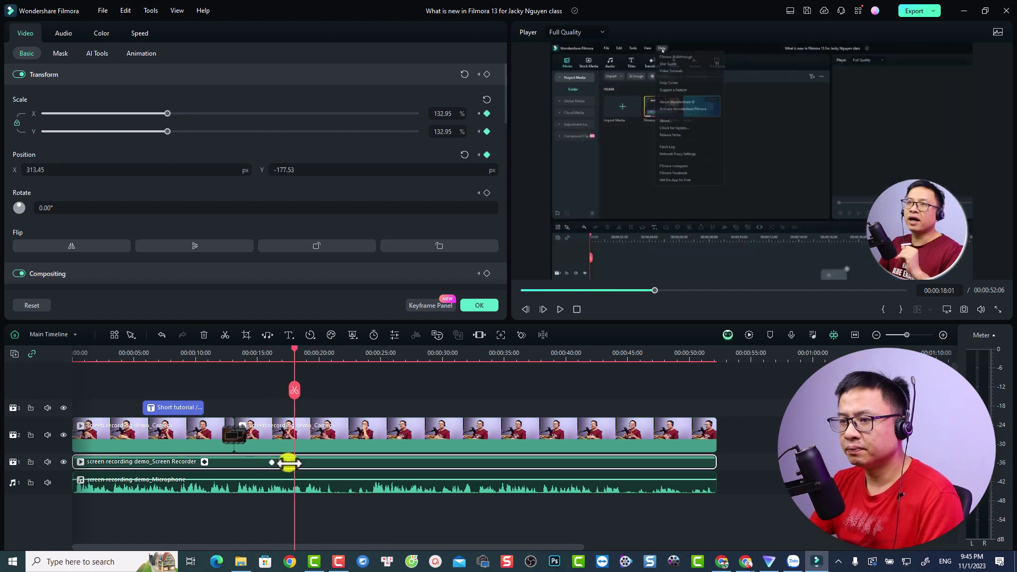
{"action": "left_click", "coordinate": [289, 463]}
Step: Replay the adjusted zoom, then select the camera, screen and microphone clips at the next cut point
{"action": "left_click", "coordinate": [260, 355]}
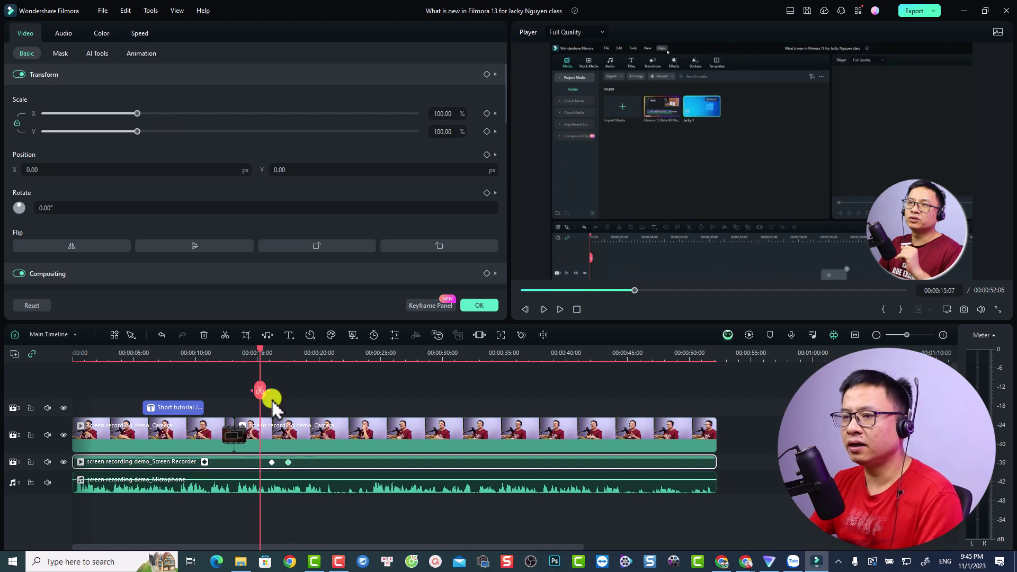
{"action": "key", "text": "space"}
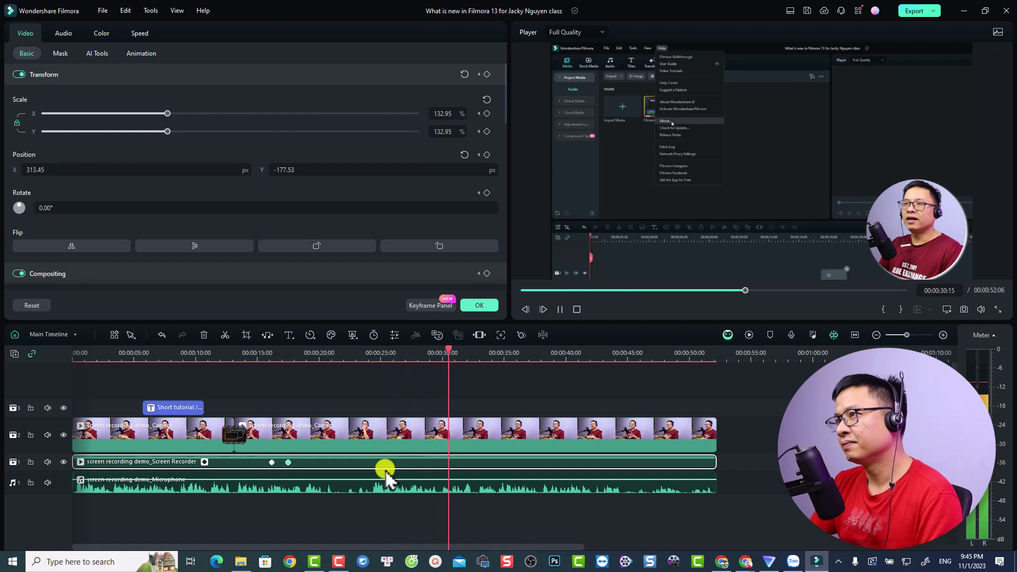
{"action": "key", "text": "space"}
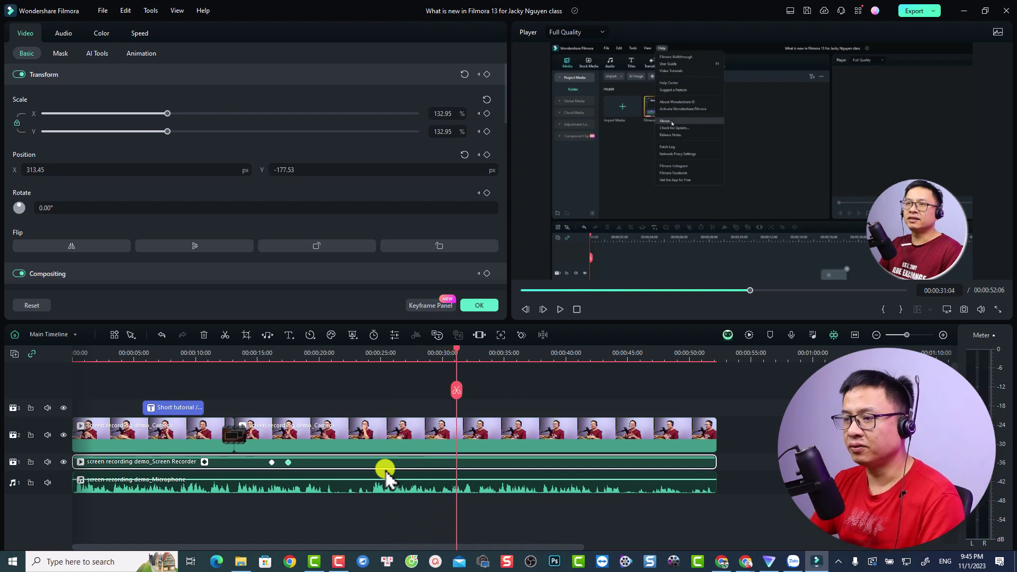
{"action": "left_click", "coordinate": [311, 353]}
{"action": "key", "text": "space"}
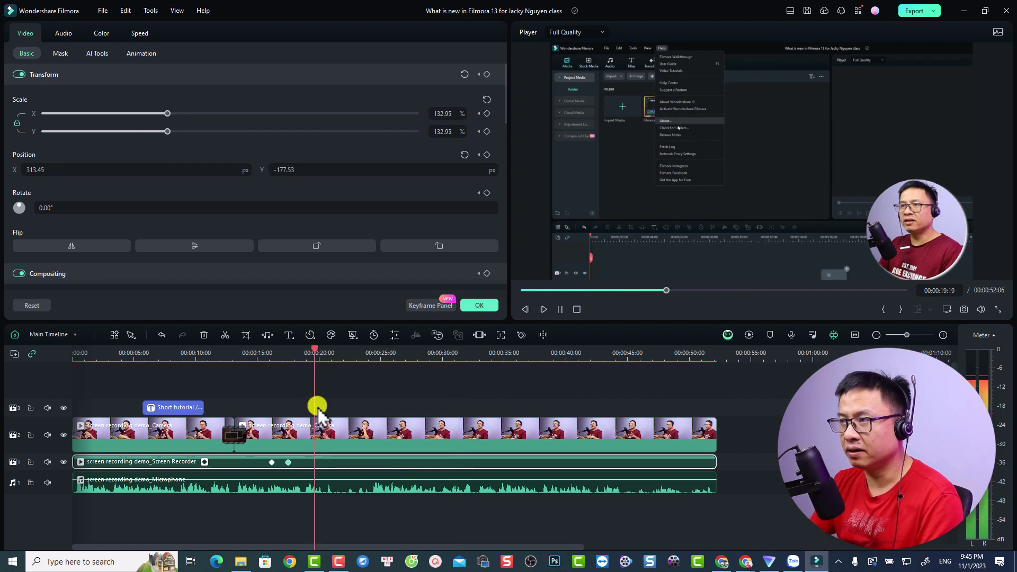
{"action": "left_click", "coordinate": [283, 354]}
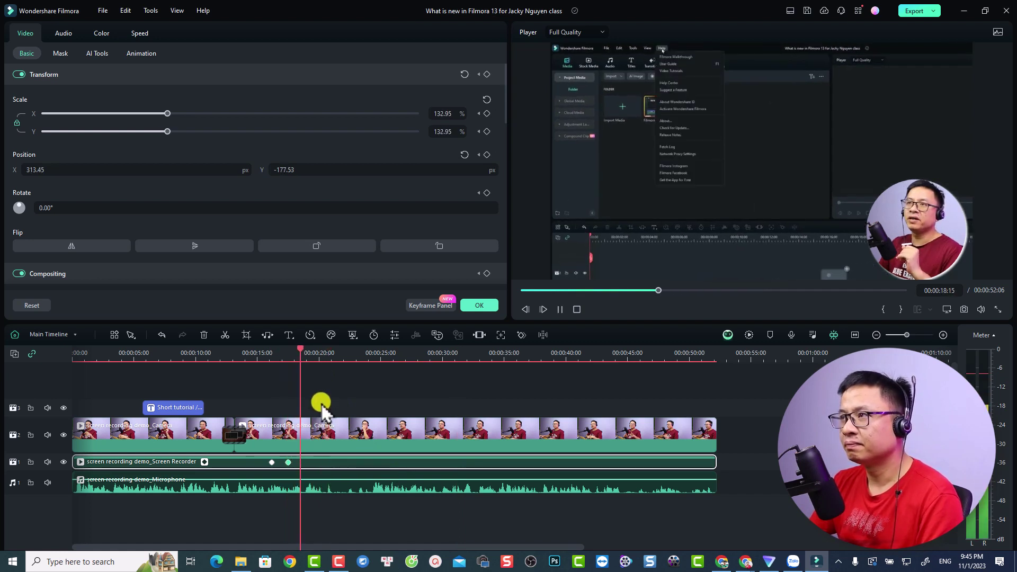
{"action": "key", "text": "space"}
{"action": "left_click", "coordinate": [303, 350]}
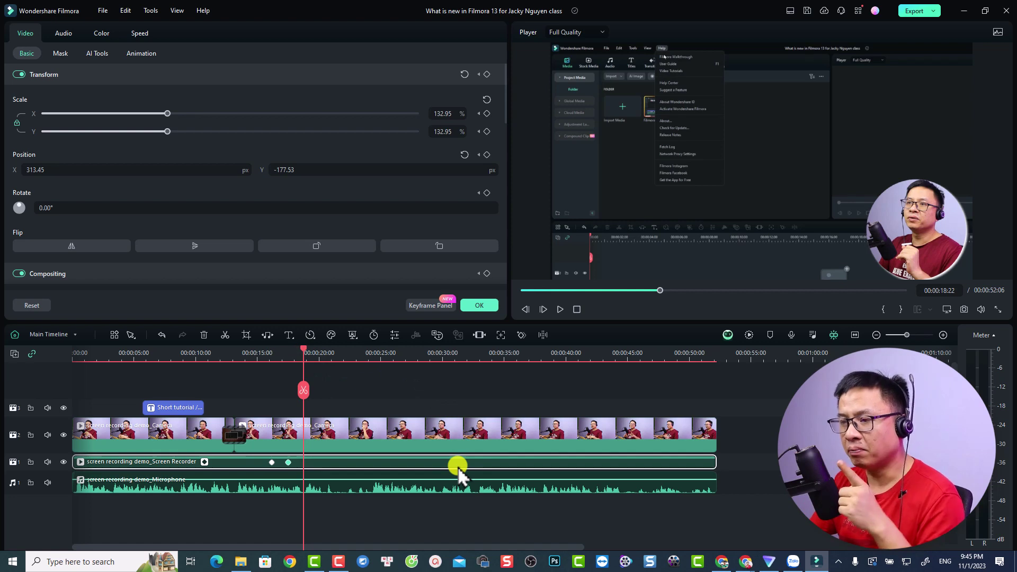
{"action": "left_click_drag", "start_coordinate": [373, 403], "coordinate": [327, 507]}
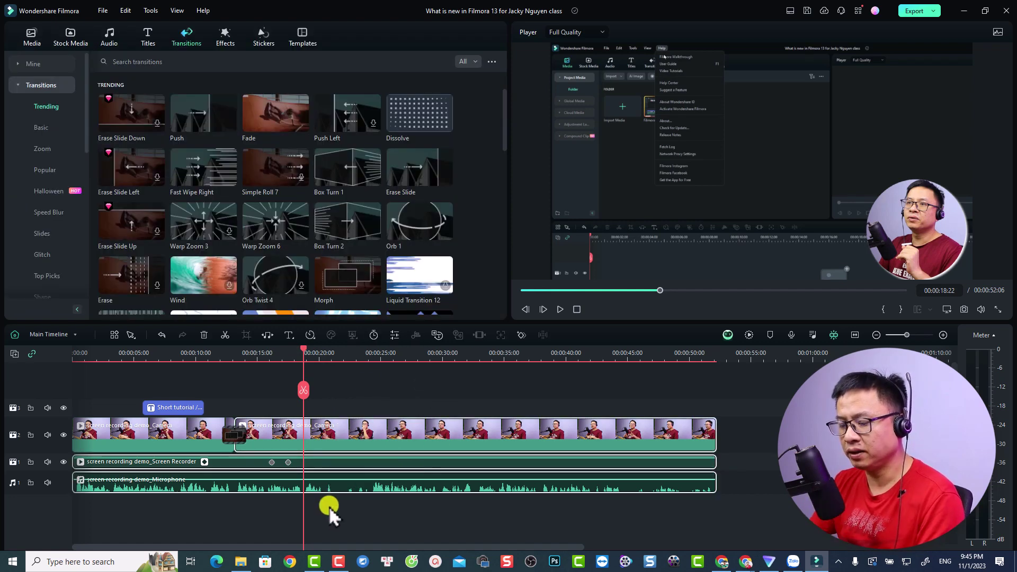
Step: Split all three tracks at both ends of the middle section and ripple-delete it
{"action": "key", "text": "ctrl+b"}
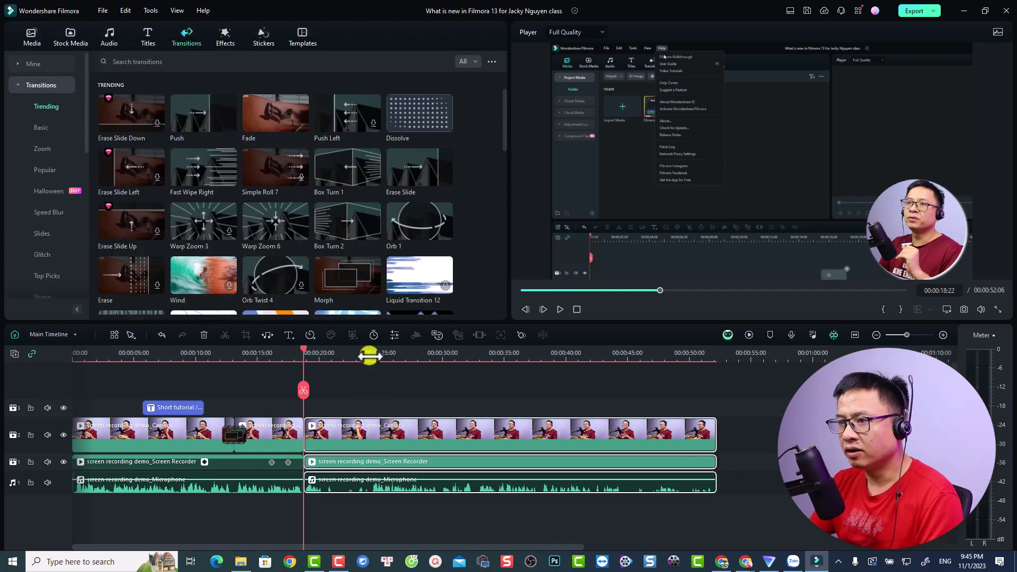
{"action": "left_click", "coordinate": [370, 356]}
{"action": "key", "text": "space"}
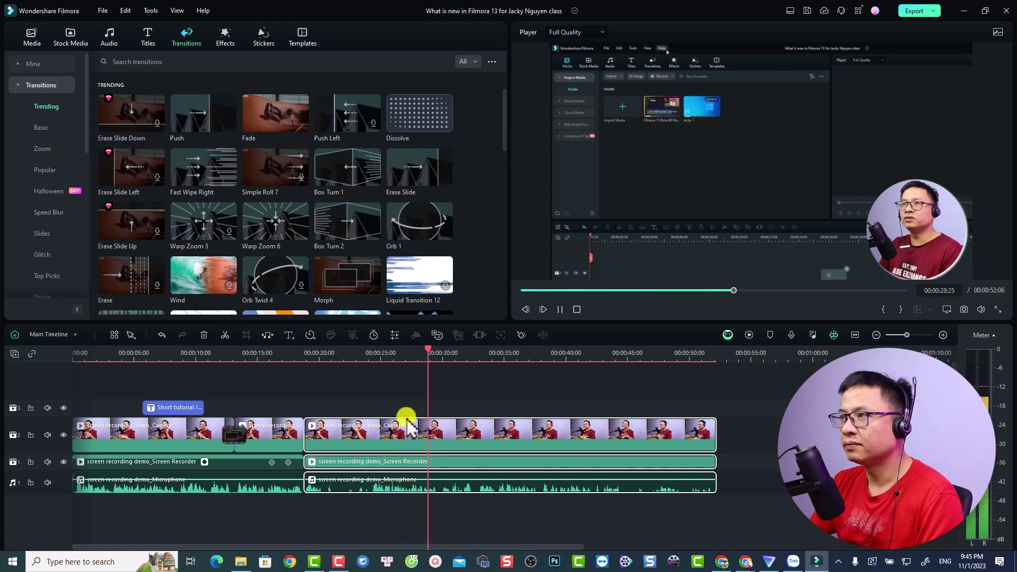
{"action": "key", "text": "space"}
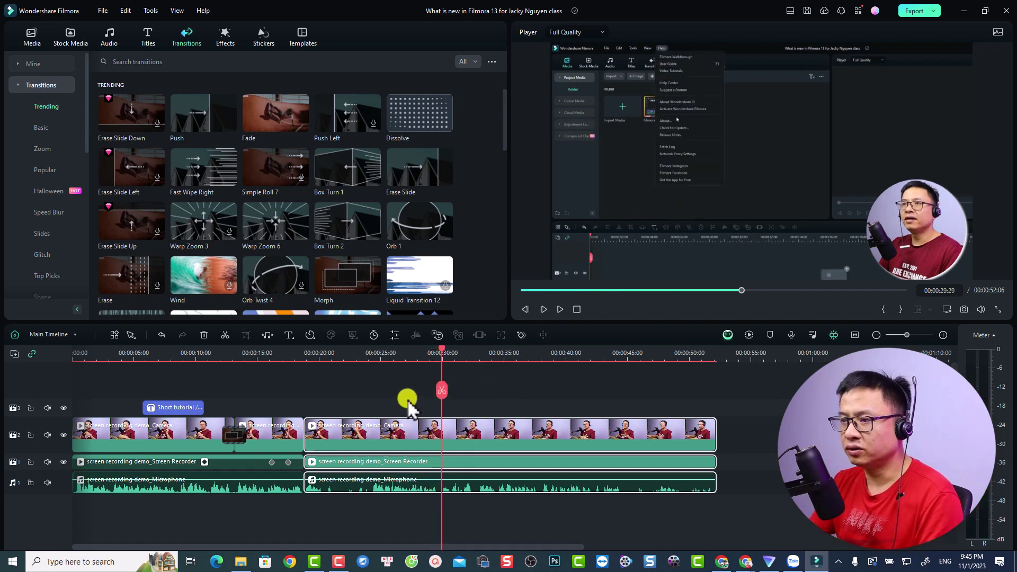
{"action": "key", "text": "ctrl+b"}
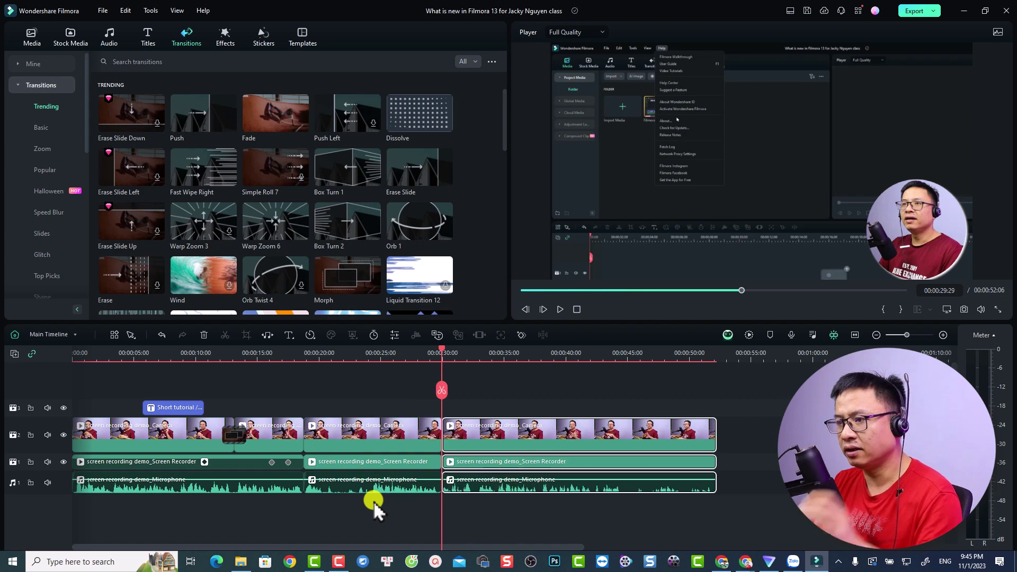
{"action": "left_click", "coordinate": [393, 438]}
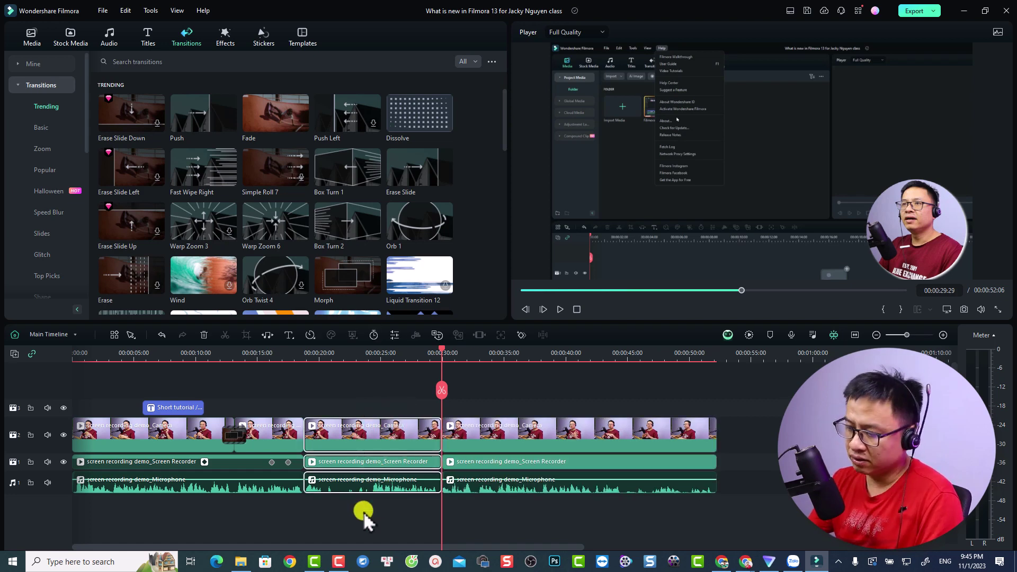
{"action": "key", "text": "Delete"}
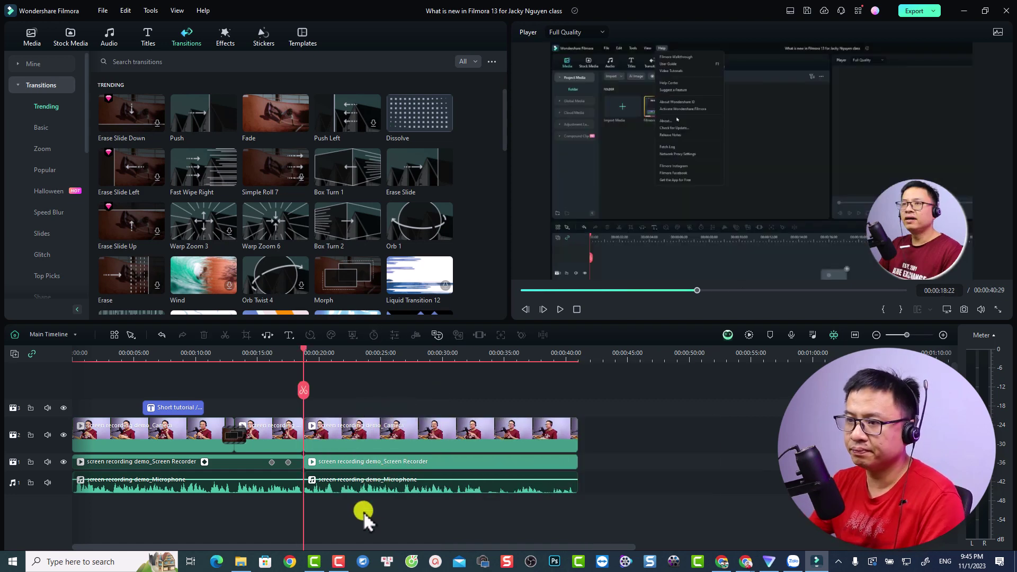
Step: Replay across the cut and pause at 22:09
{"action": "left_click", "coordinate": [283, 362]}
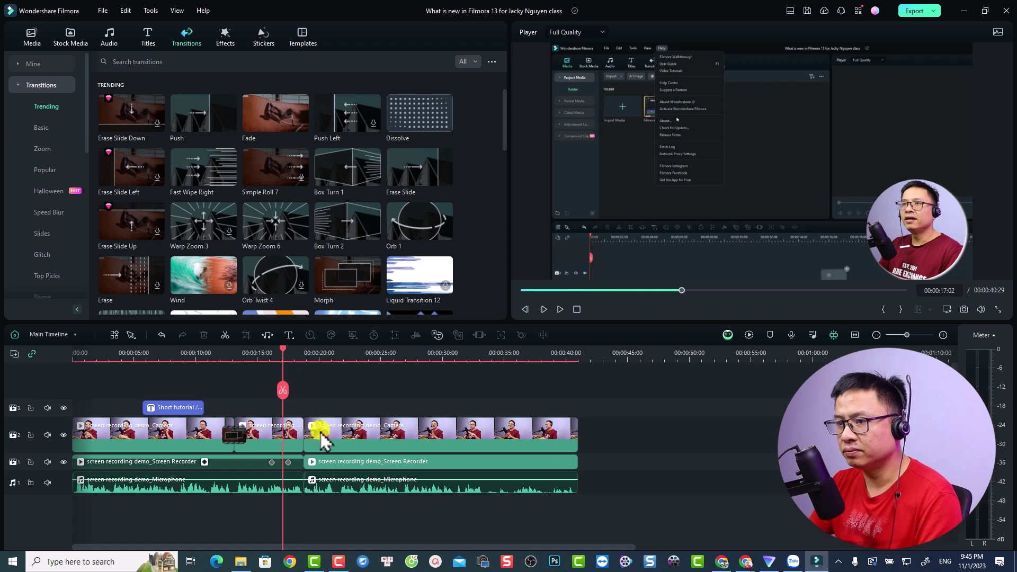
{"action": "key", "text": "space"}
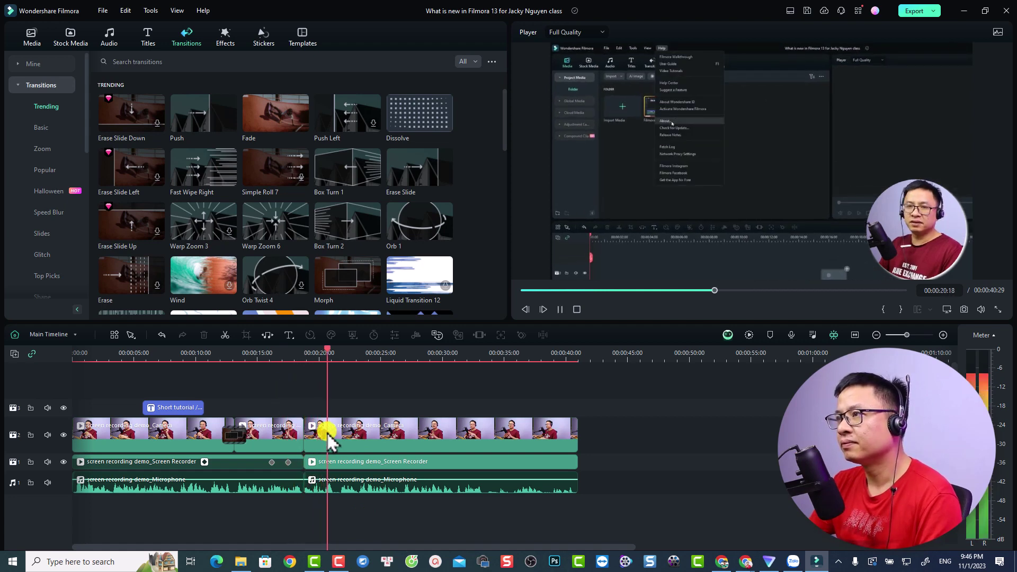
{"action": "key", "text": "space"}
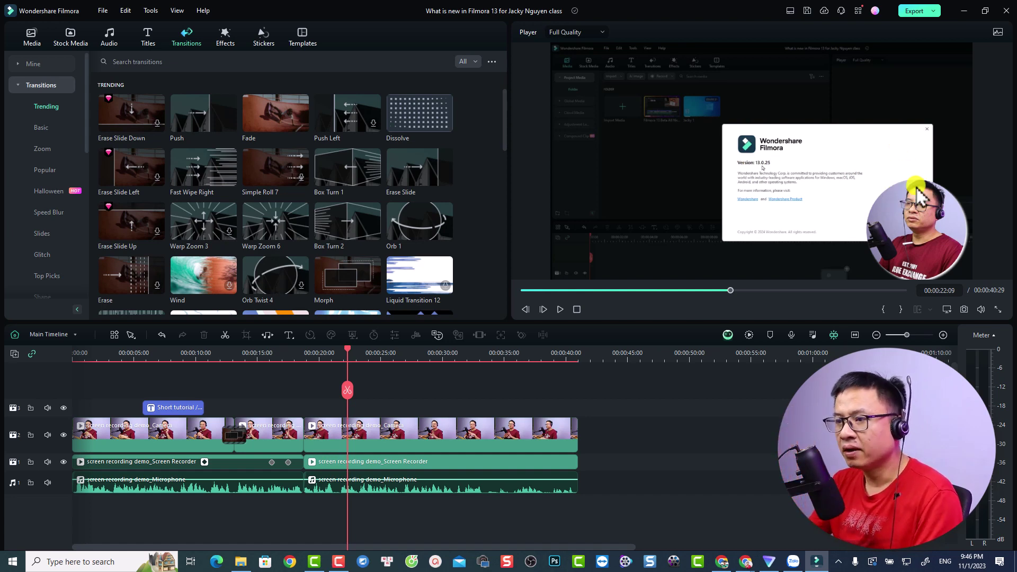
Step: Keyframe the second screen recording back to 100% scale at position 0, 0
{"action": "left_click", "coordinate": [368, 465]}
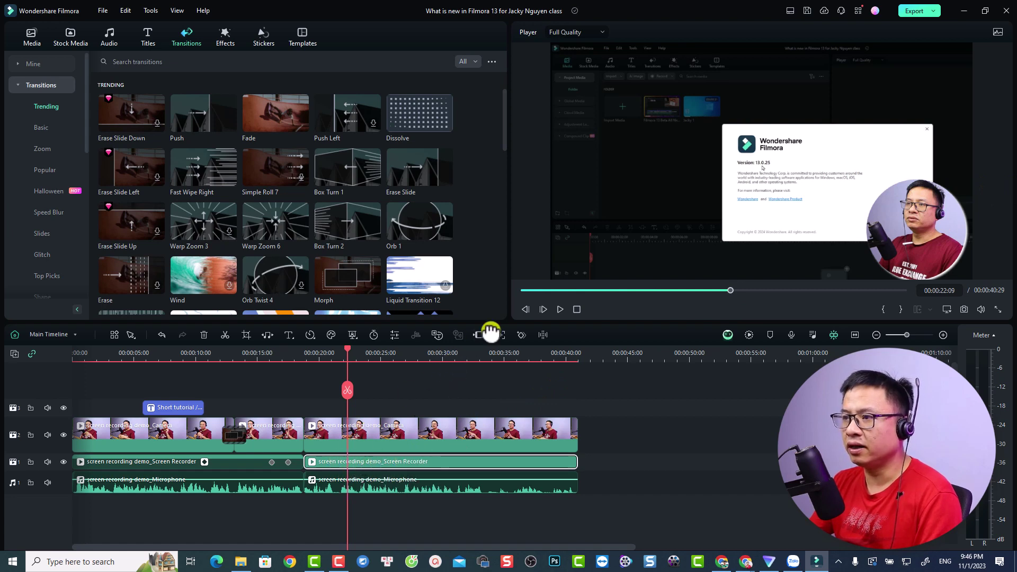
{"action": "left_click", "coordinate": [522, 335]}
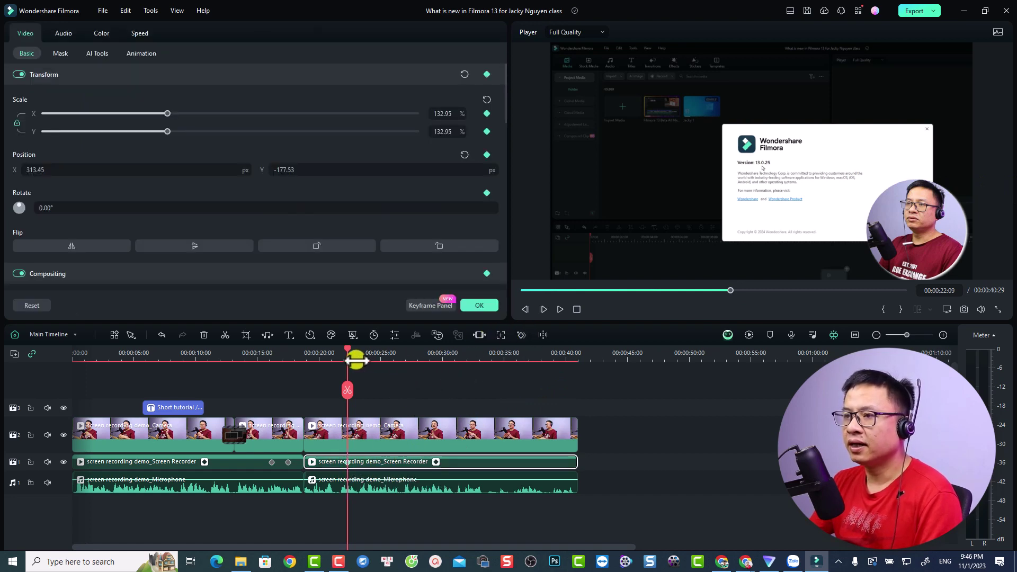
{"action": "left_click", "coordinate": [356, 360]}
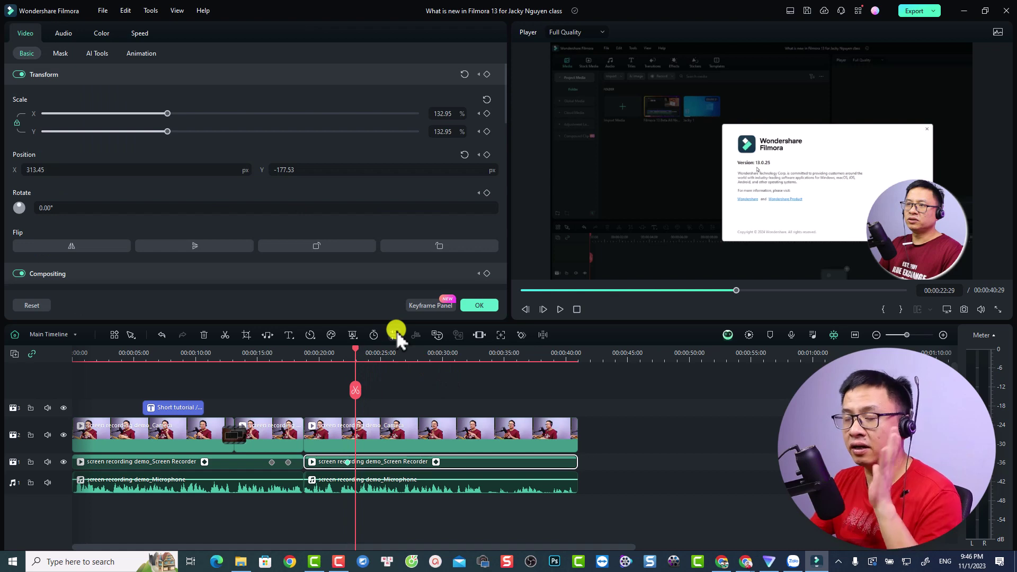
{"action": "left_click", "coordinate": [488, 98]}
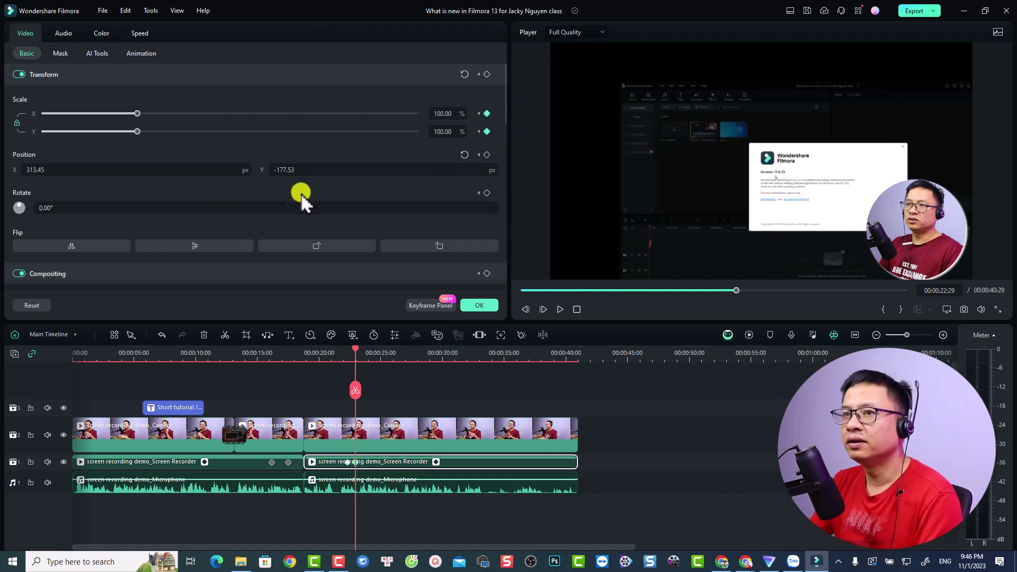
{"action": "left_click", "coordinate": [464, 155]}
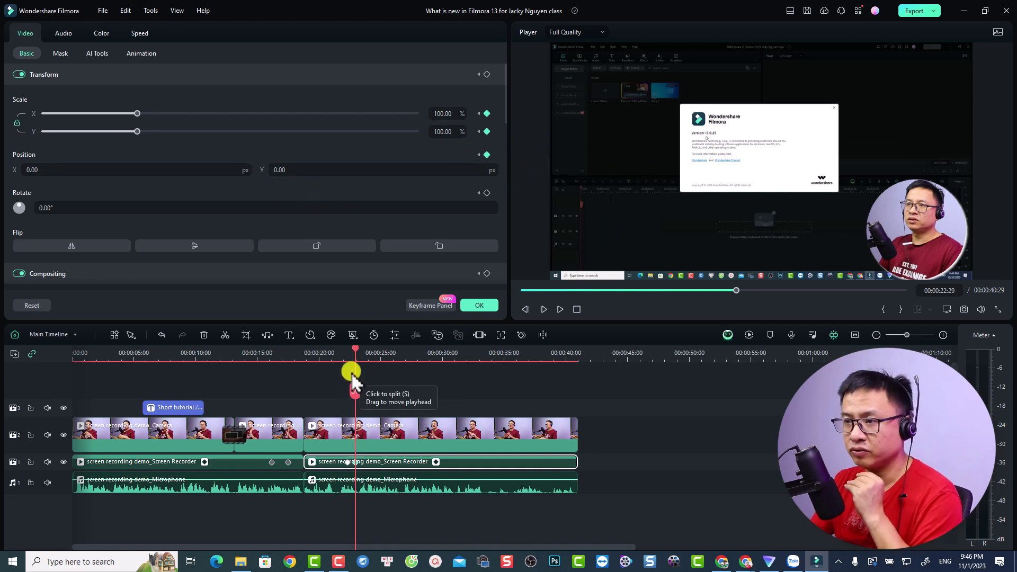
Step: Preview the zoom-out from 22:00 and trim all clips to end at 33:19
{"action": "left_click", "coordinate": [344, 359]}
{"action": "key", "text": "space"}
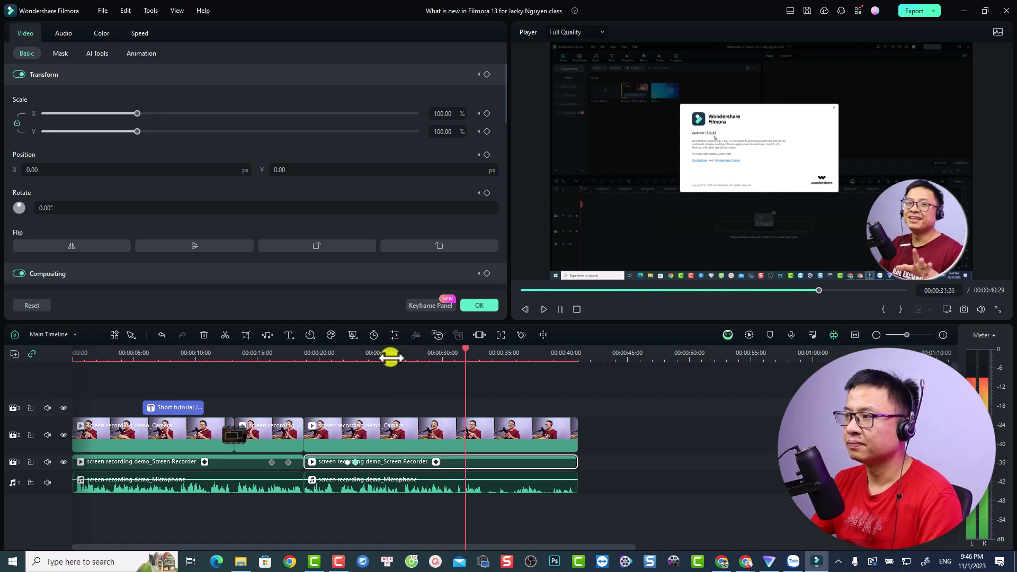
{"action": "key", "text": "alt+]"}
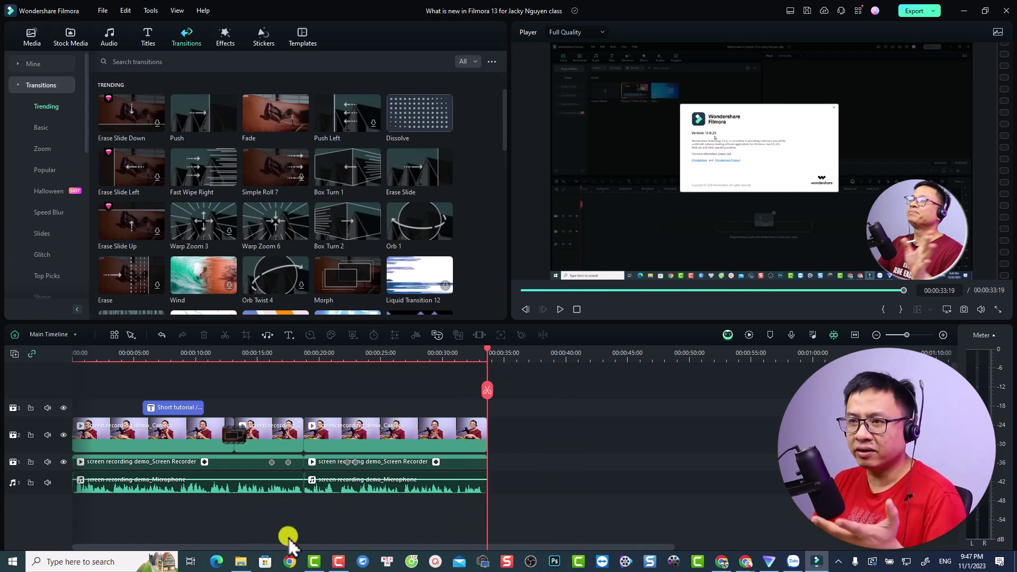
Step: Put 'No.2 Remembering Her' from Global Media > Music on a new audio track, cut off at 33:19
{"action": "left_click", "coordinate": [32, 40]}
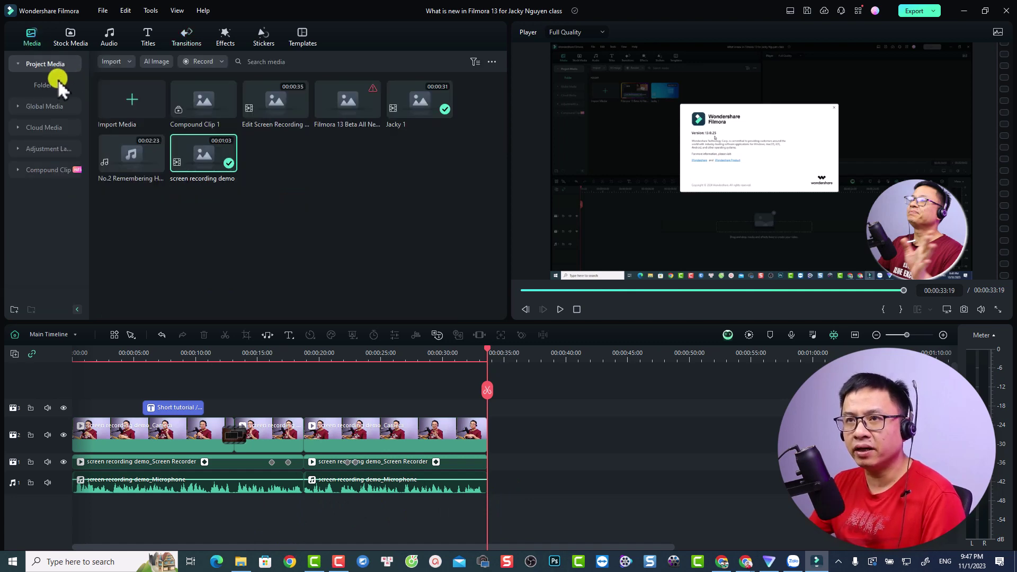
{"action": "left_click", "coordinate": [20, 108]}
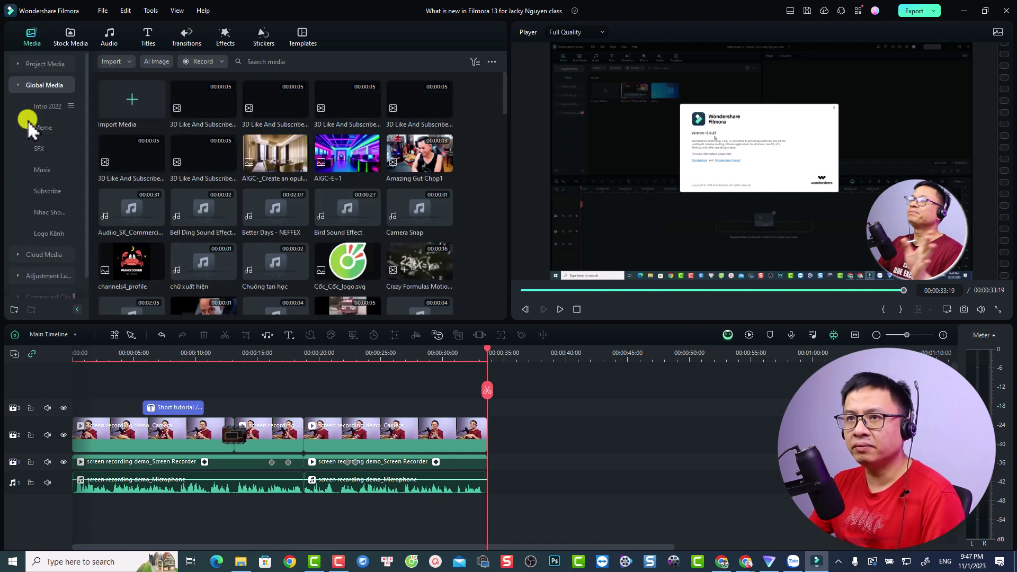
{"action": "left_click", "coordinate": [43, 169]}
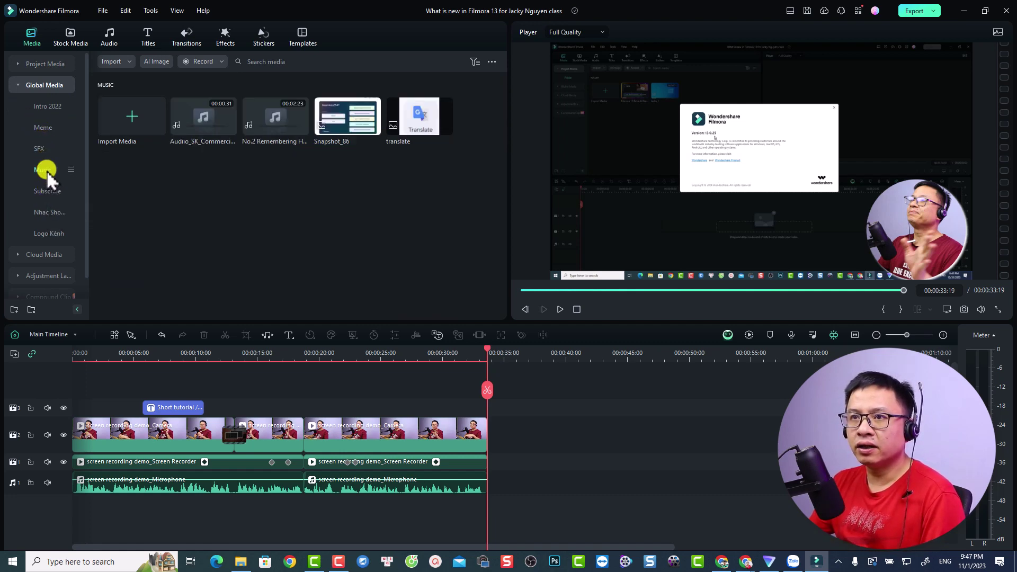
{"action": "left_click_drag", "start_coordinate": [271, 141], "coordinate": [93, 517]}
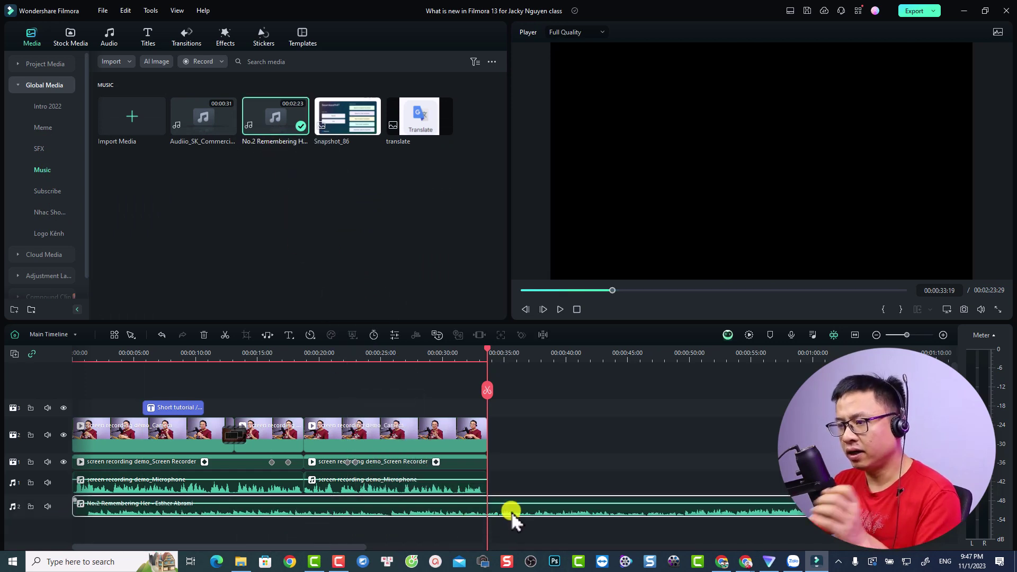
{"action": "key", "text": "ctrl+b"}
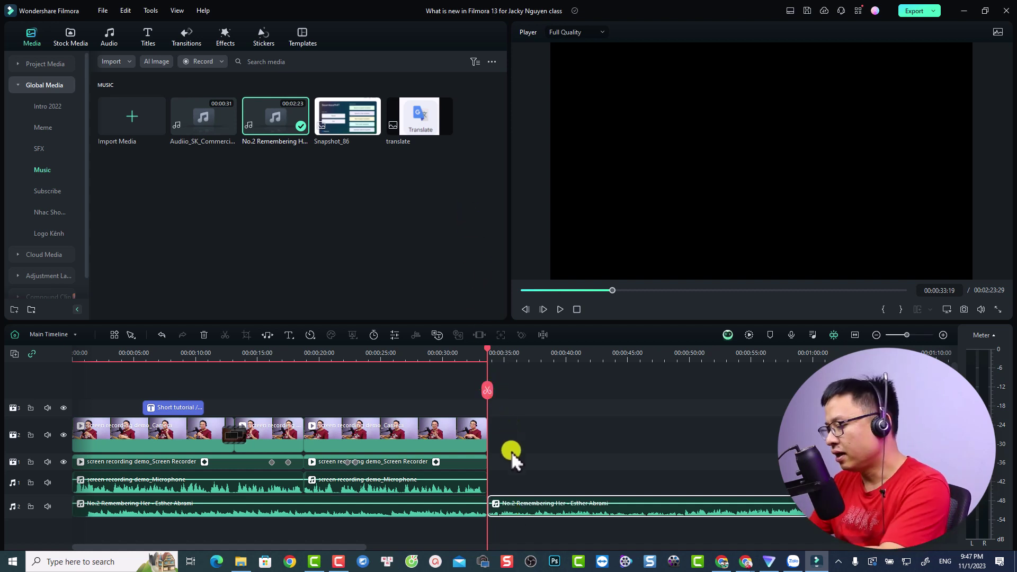
{"action": "key", "text": "Delete"}
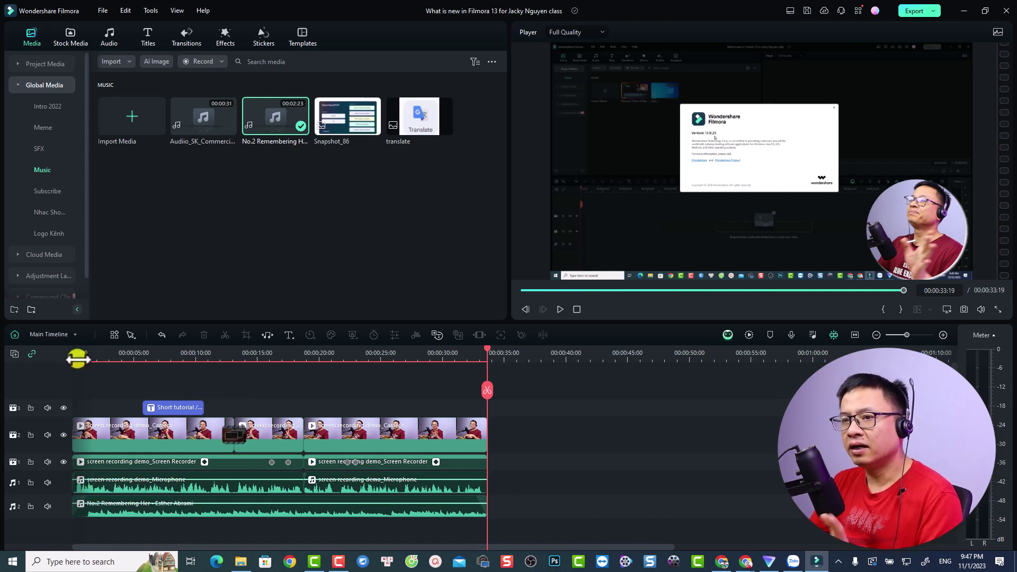
Step: Play the edit from the start of the timeline
{"action": "left_click", "coordinate": [79, 357]}
{"action": "key", "text": "space"}
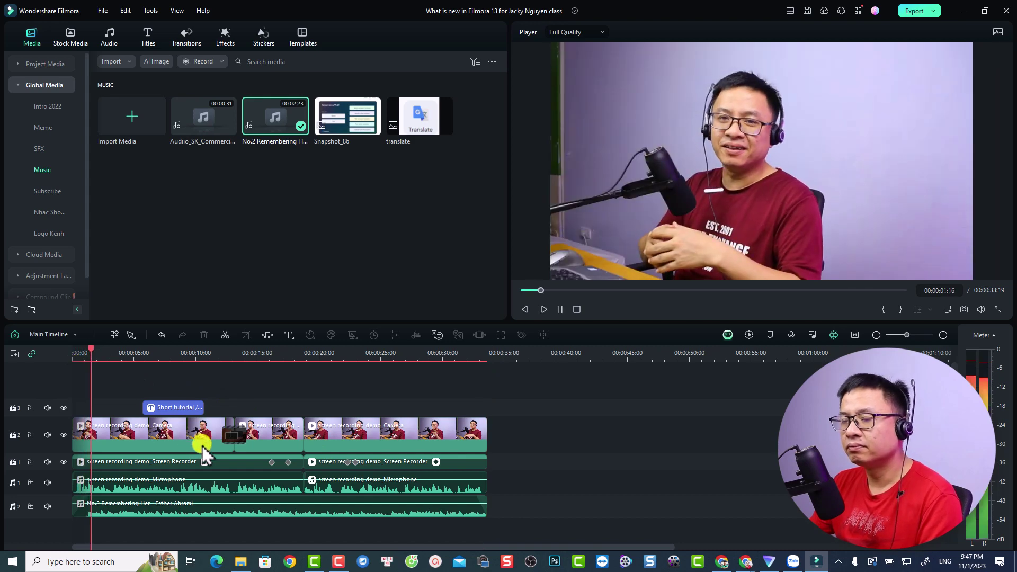
{"action": "key", "text": "space"}
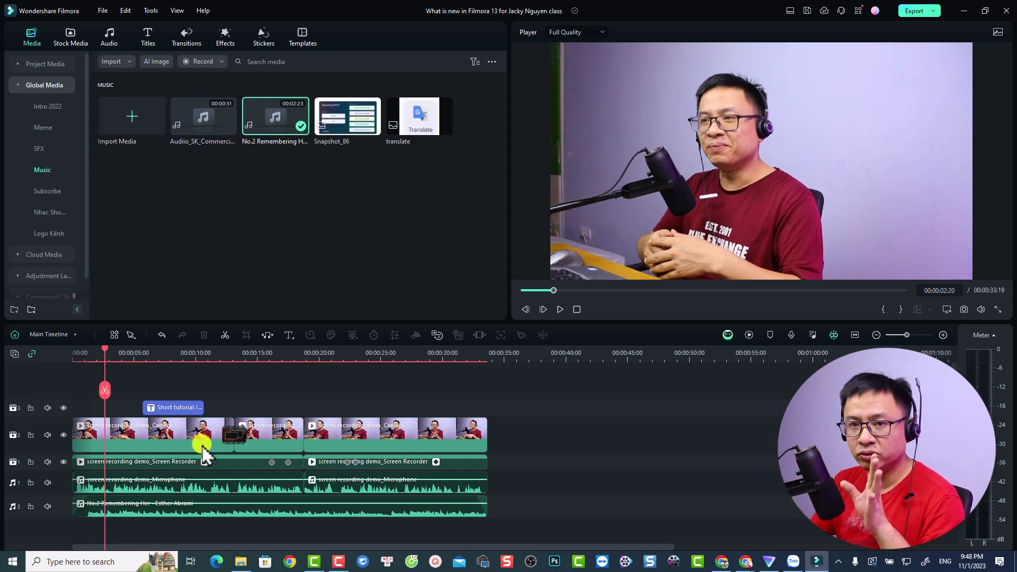
Step: Enable Audio Ducking at 60% on both microphone clips through Adjust Audio
{"action": "left_click", "coordinate": [464, 483]}
{"action": "left_click_drag", "start_coordinate": [505, 484], "coordinate": [250, 486]}
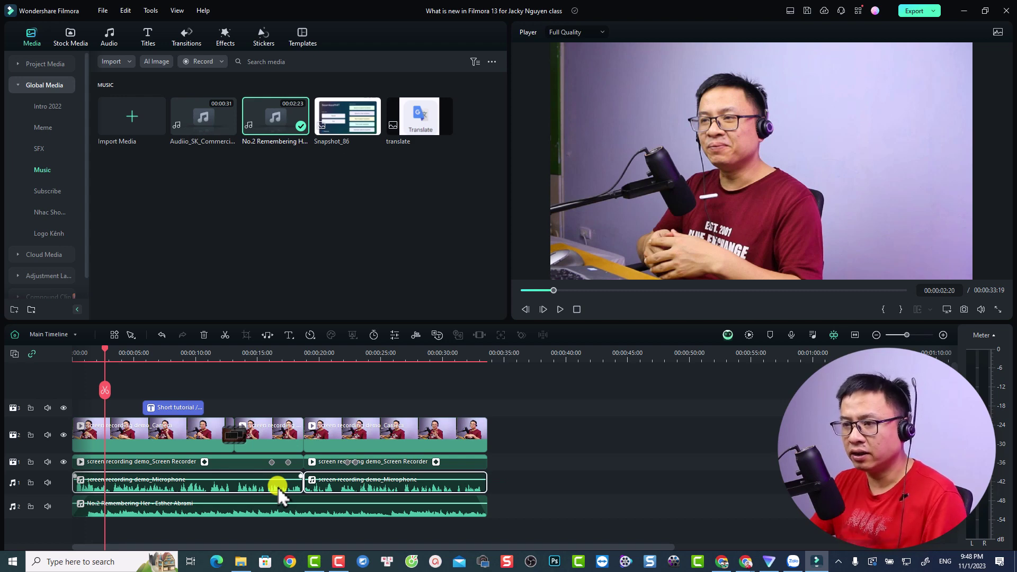
{"action": "right_click", "coordinate": [278, 487]}
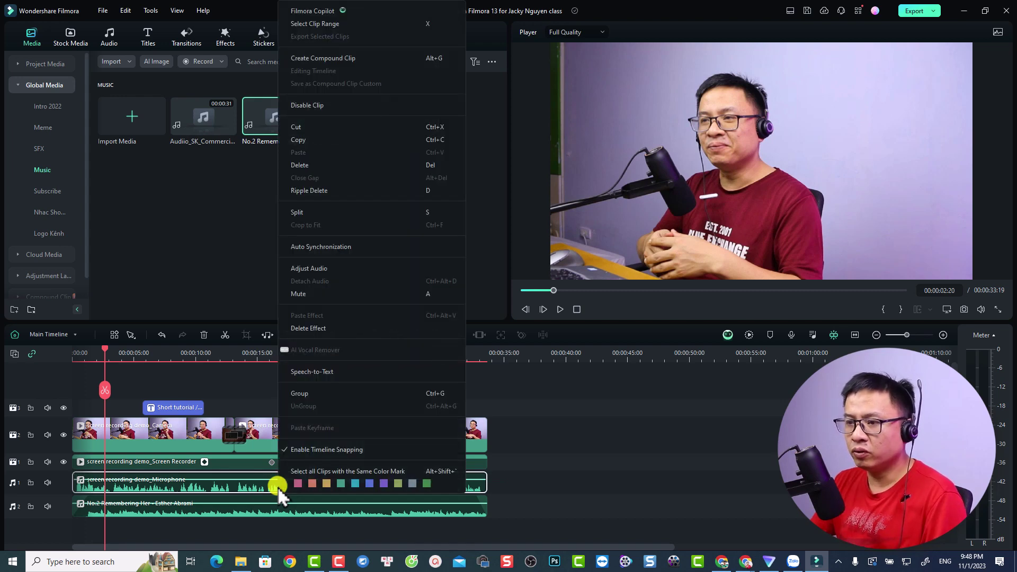
{"action": "left_click", "coordinate": [311, 273]}
{"action": "scroll", "coordinate": [460, 136], "scroll_direction": "down", "scroll_amount": 3}
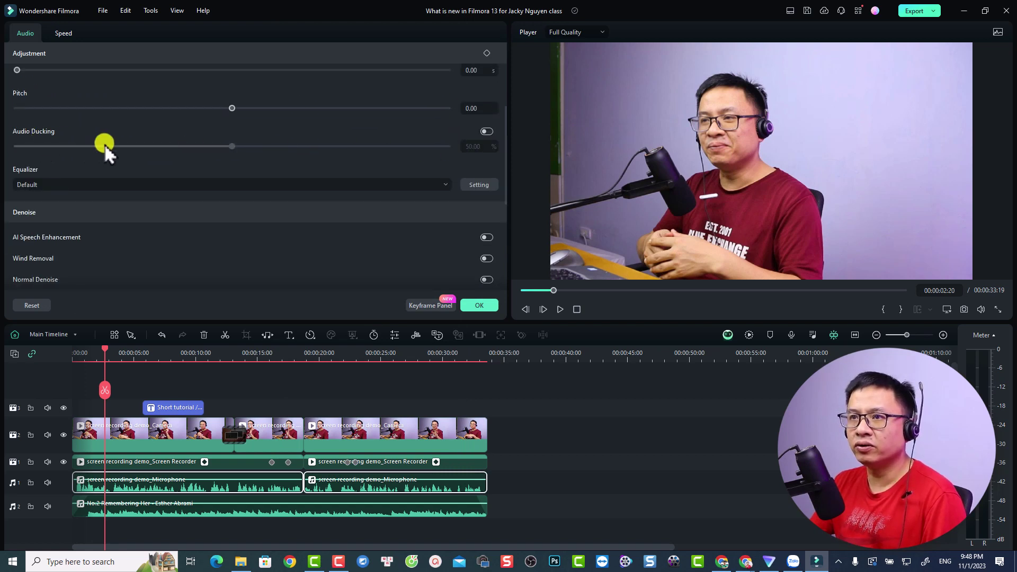
{"action": "left_click", "coordinate": [487, 132]}
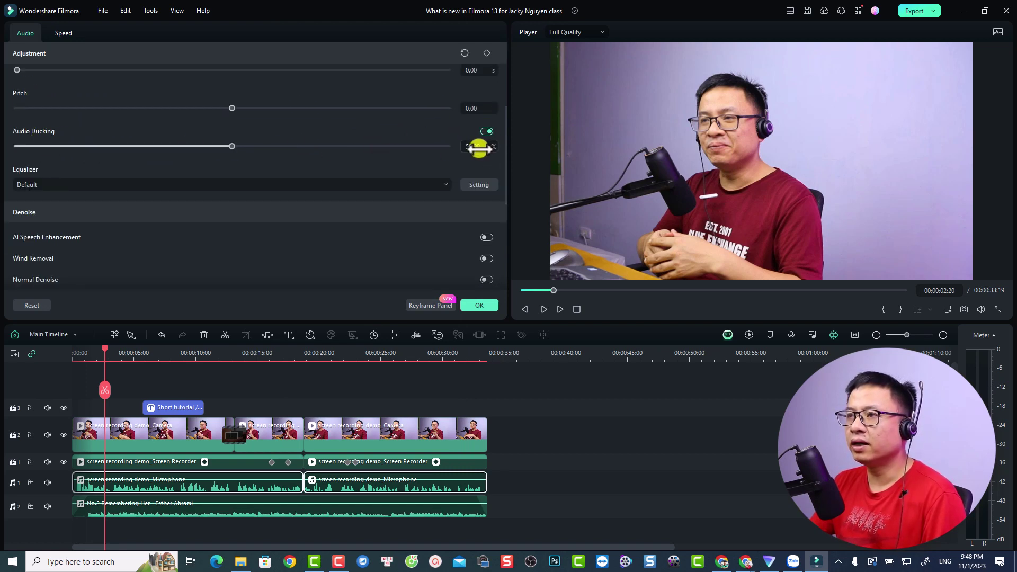
{"action": "left_click", "coordinate": [477, 147]}
{"action": "type", "text": "60"}
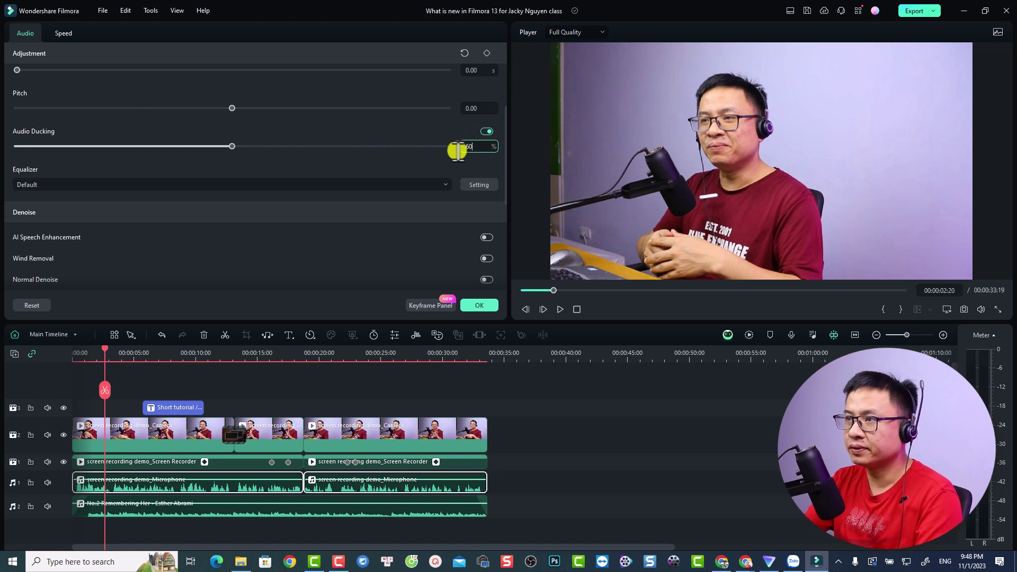
{"action": "key", "text": "Return"}
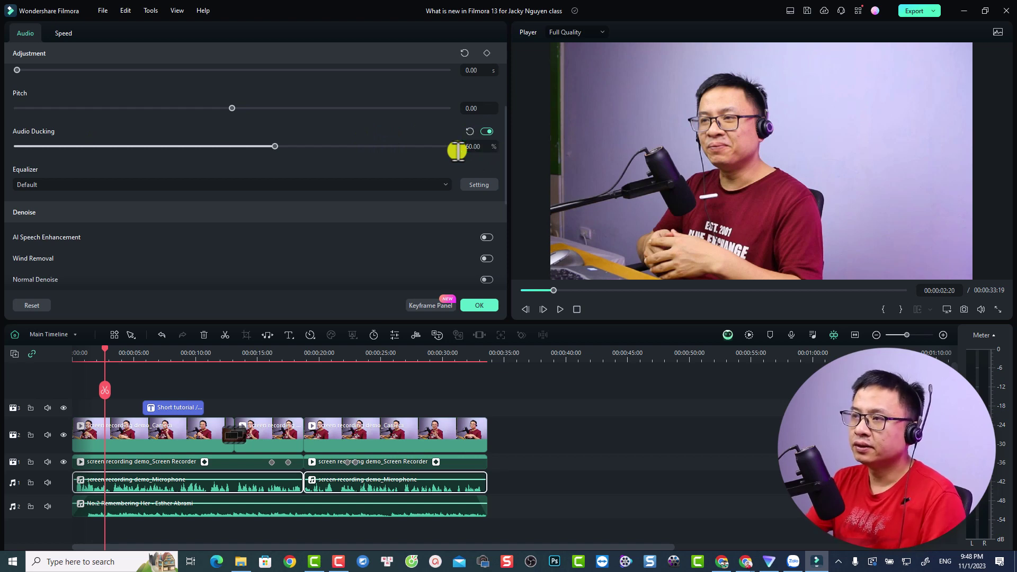
{"action": "left_click", "coordinate": [479, 305]}
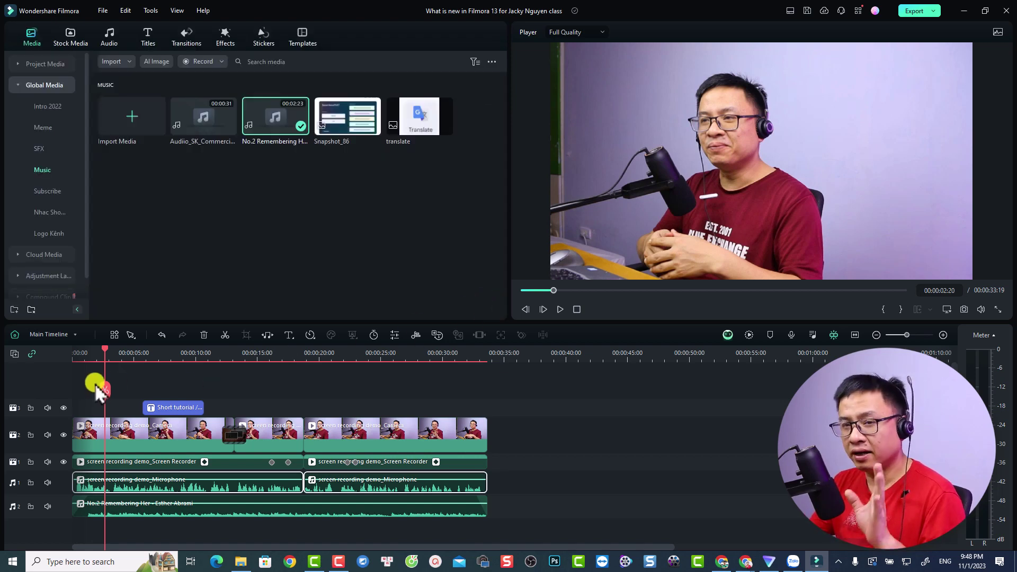
Step: Play the whole 33:19 edit from the beginning, then bring up the Transitions library
{"action": "left_click", "coordinate": [76, 361]}
{"action": "key", "text": "space"}
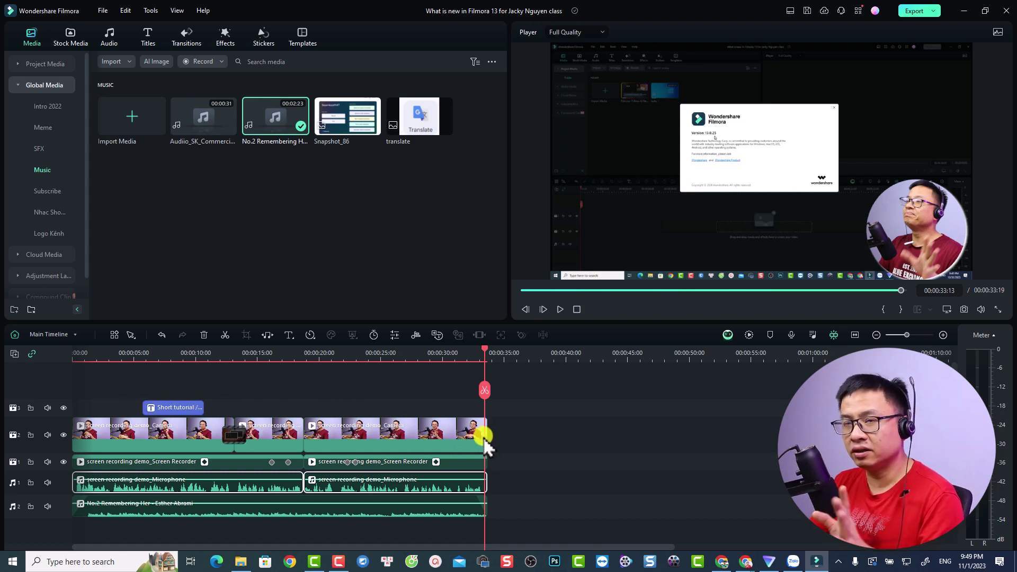
{"action": "left_click", "coordinate": [185, 37]}
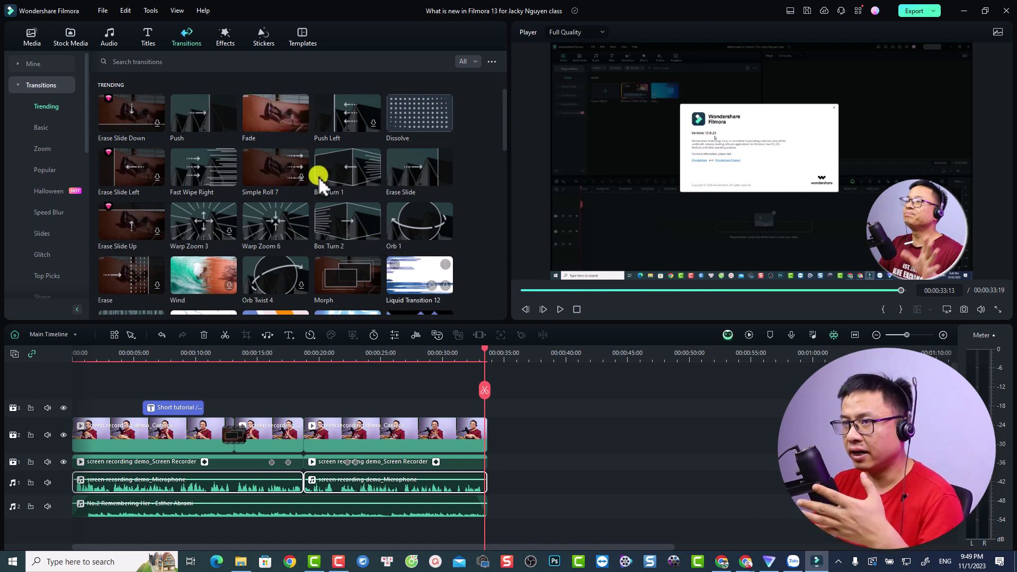
Step: Drop the Trending Fade transition onto the end of the clip on video track 2
{"action": "left_click", "coordinate": [268, 132]}
{"action": "left_click_drag", "start_coordinate": [466, 434], "coordinate": [474, 470]}
{"action": "left_click_drag", "start_coordinate": [284, 141], "coordinate": [471, 439]}
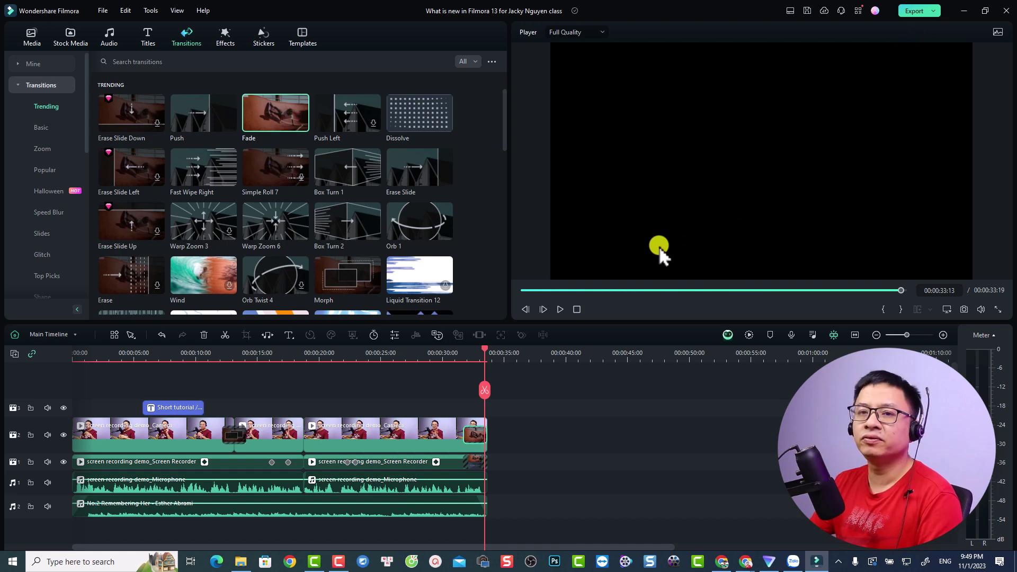
{"action": "key", "text": "ctrl+e"}
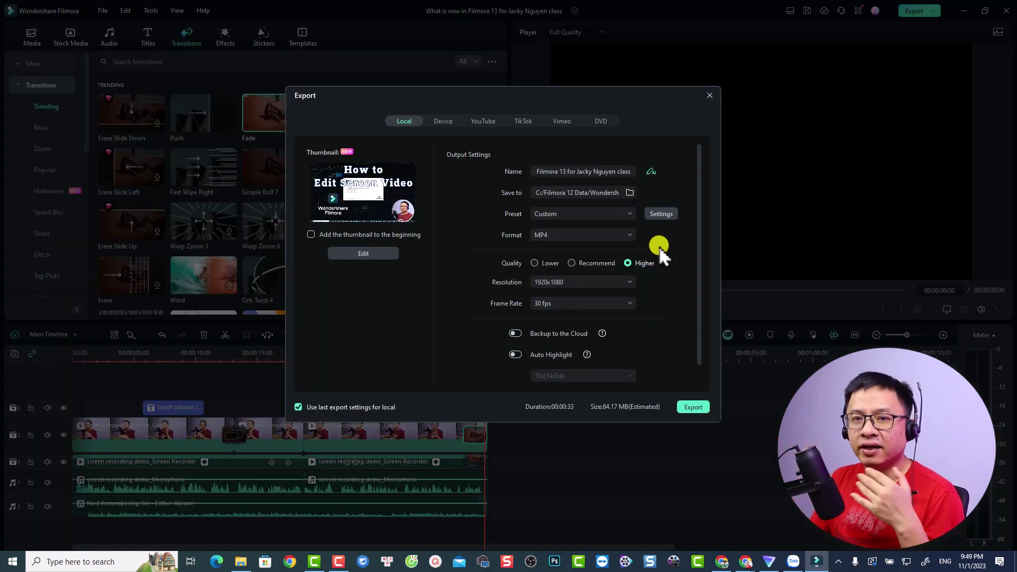
Step: Review the Local export settings: MP4, 1920x1080, 30 fps, titled 'How to Edit Screen Video'
{"action": "mouse_move", "coordinate": [395, 206]}
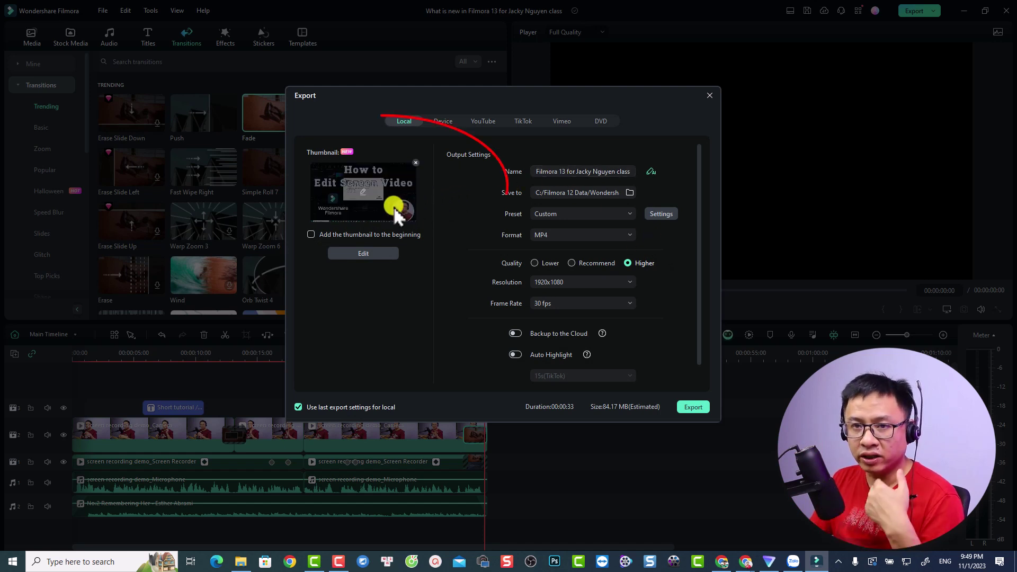
{"action": "mouse_move", "coordinate": [386, 173]}
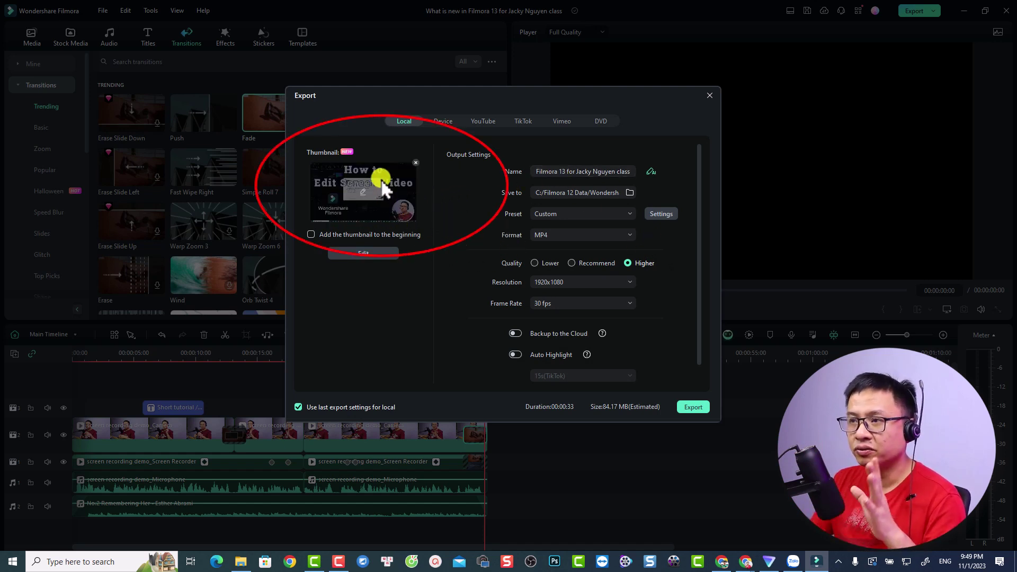